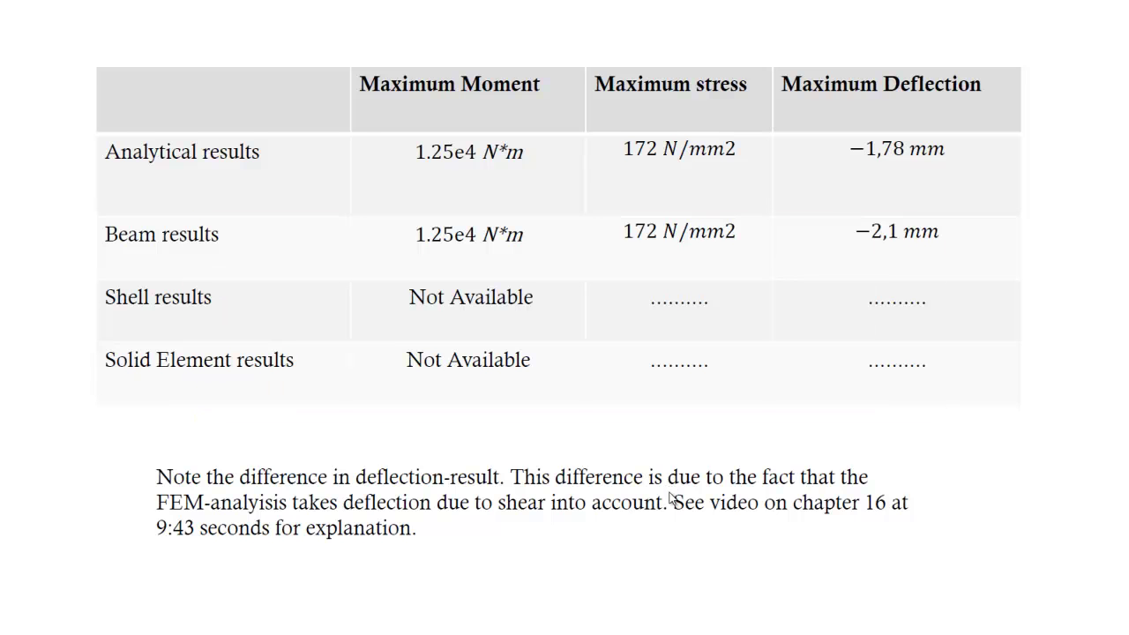
# Switch to SOLIDWORKS and create a new document from the Simulation template
pyautogui.hotkey('alt', 'Tab')
pyautogui.click(238, 10)
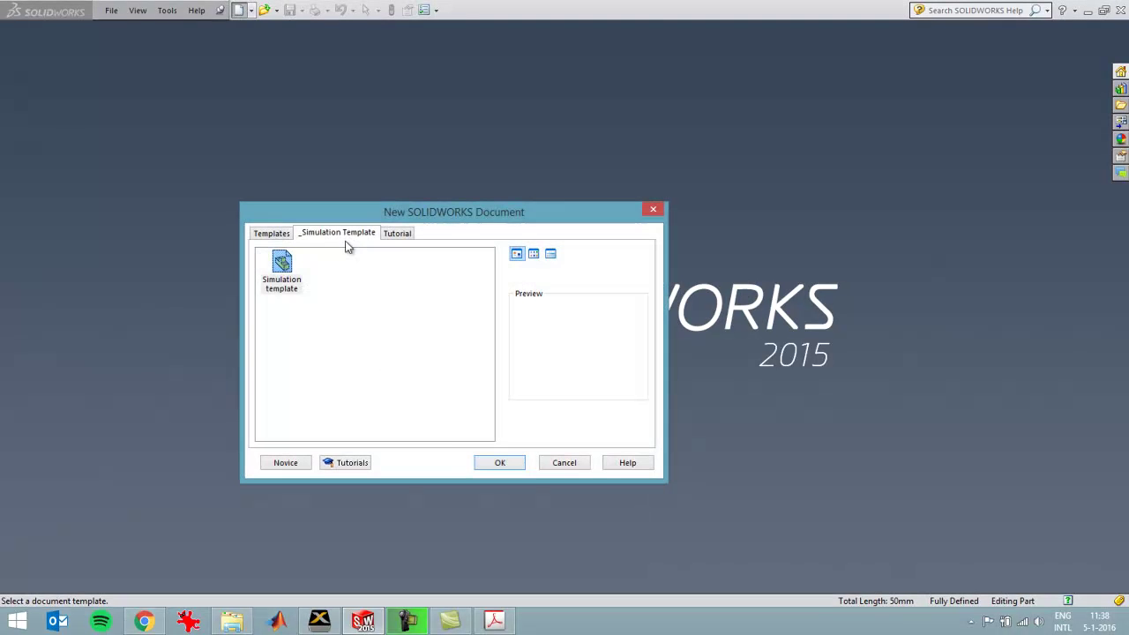
pyautogui.click(502, 460)
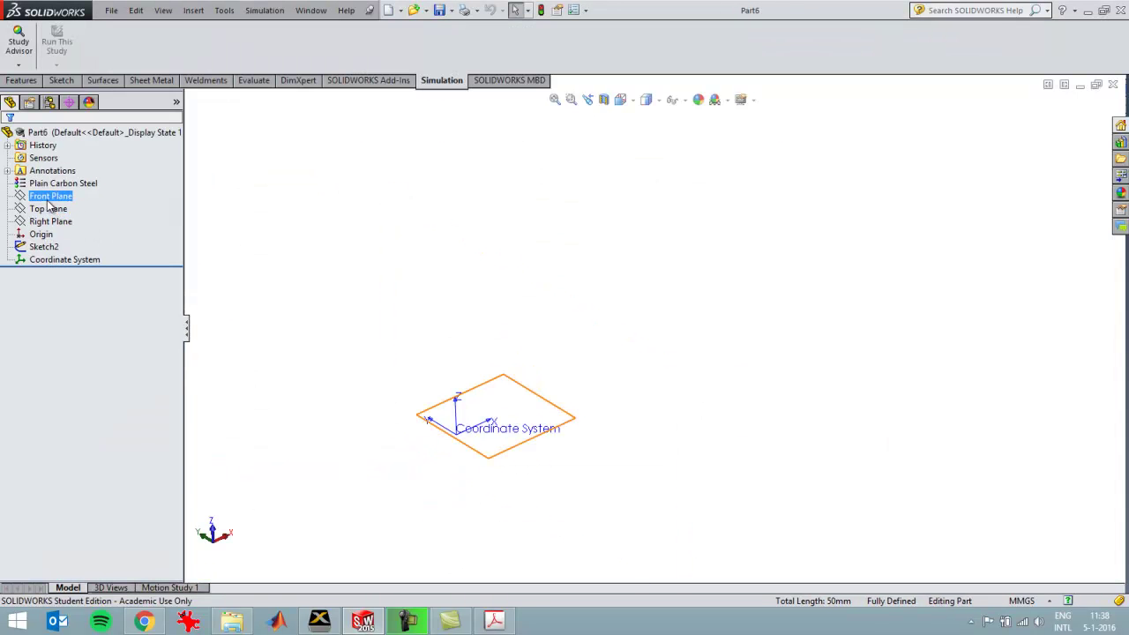
pyautogui.click(50, 197)
pyautogui.click(59, 81)
pyautogui.click(27, 44)
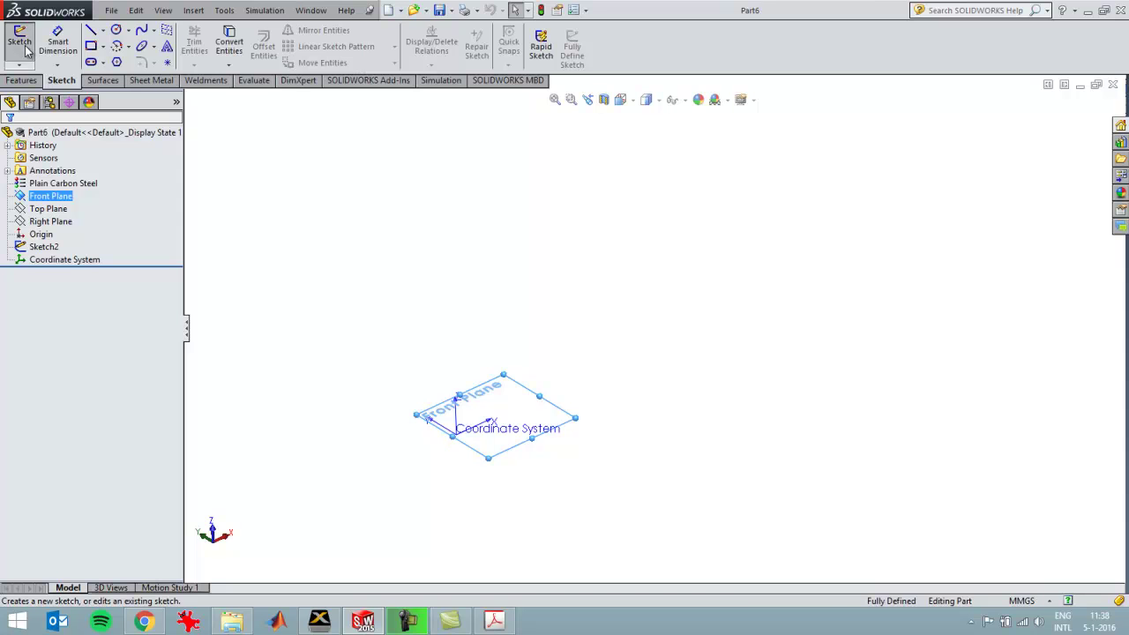
pyautogui.click(1086, 142)
pyautogui.click(604, 317)
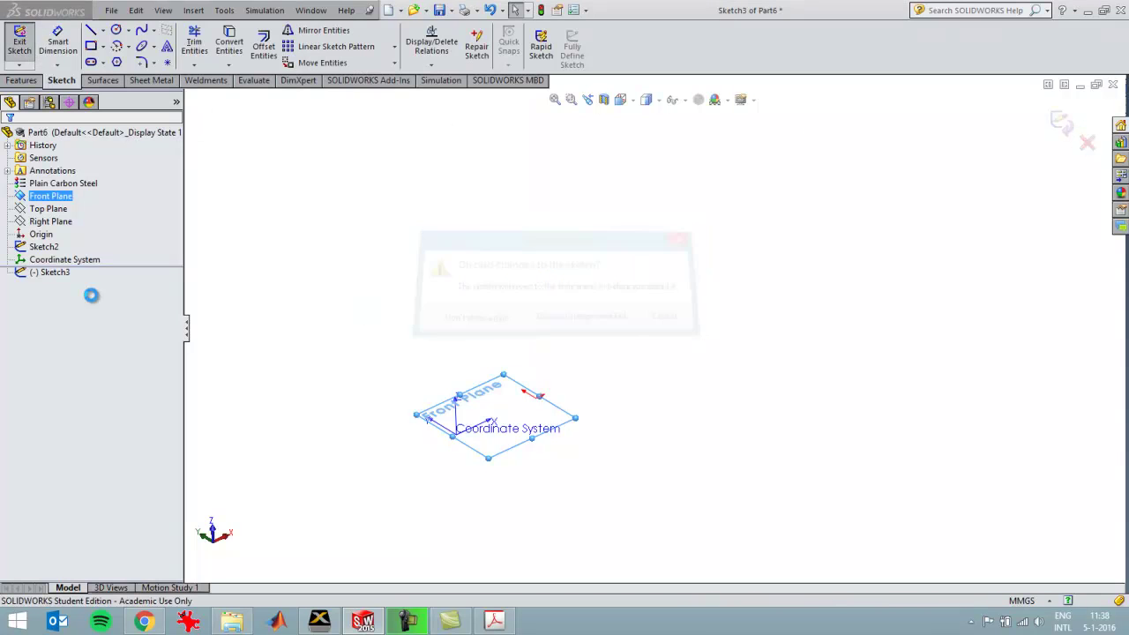
# On the Right Plane, sketch a web line up from the origin and a roughly 20 mm flange line to each side of its upper end
pyautogui.click(51, 222)
pyautogui.click(20, 40)
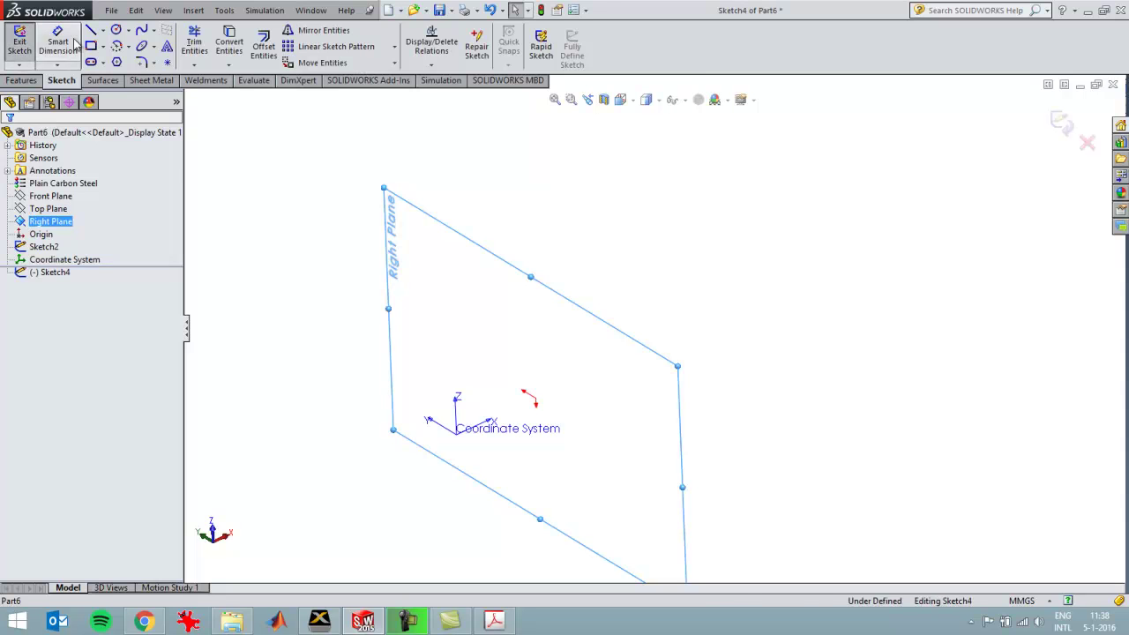
pyautogui.press('l')
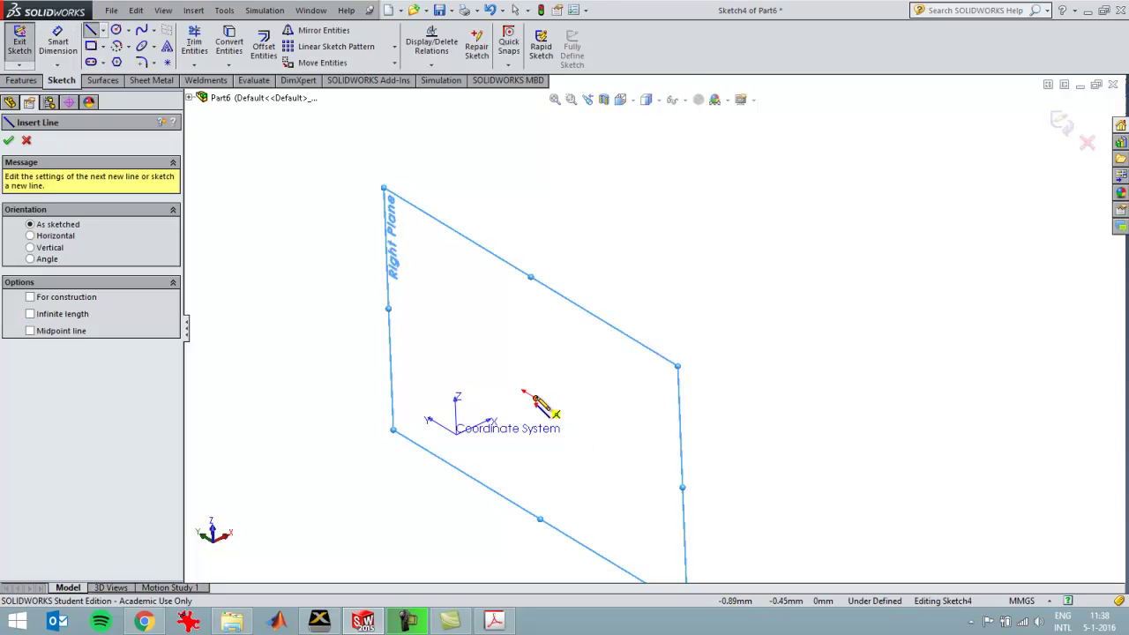
pyautogui.click(535, 398)
pyautogui.click(533, 353)
pyautogui.doubleClick(569, 372)
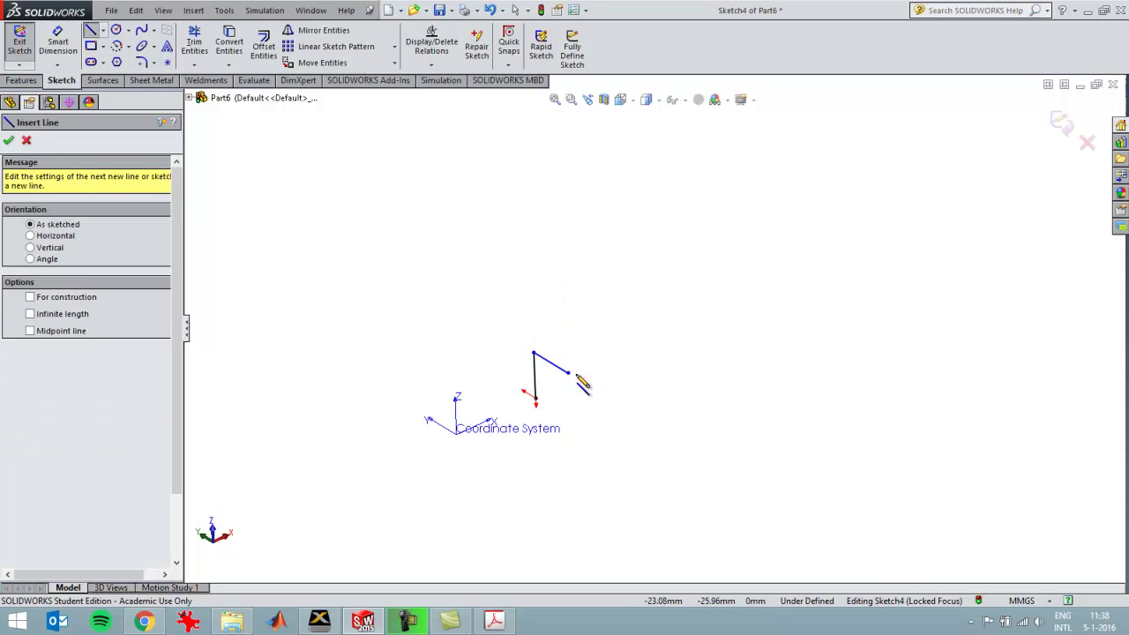
pyautogui.click(533, 352)
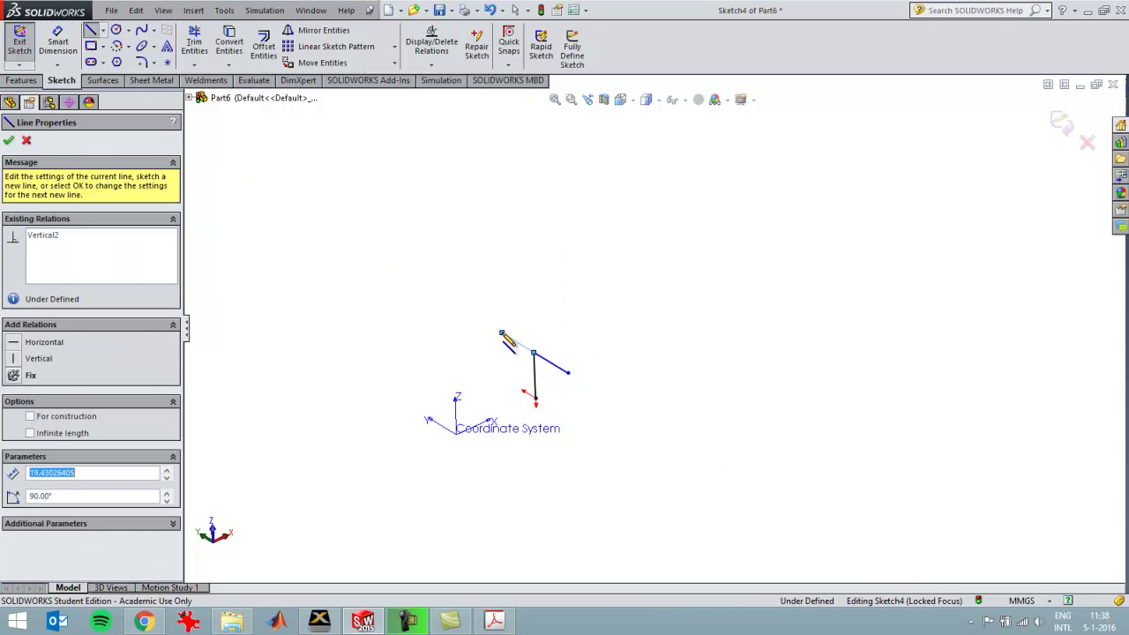
pyautogui.press('Escape')
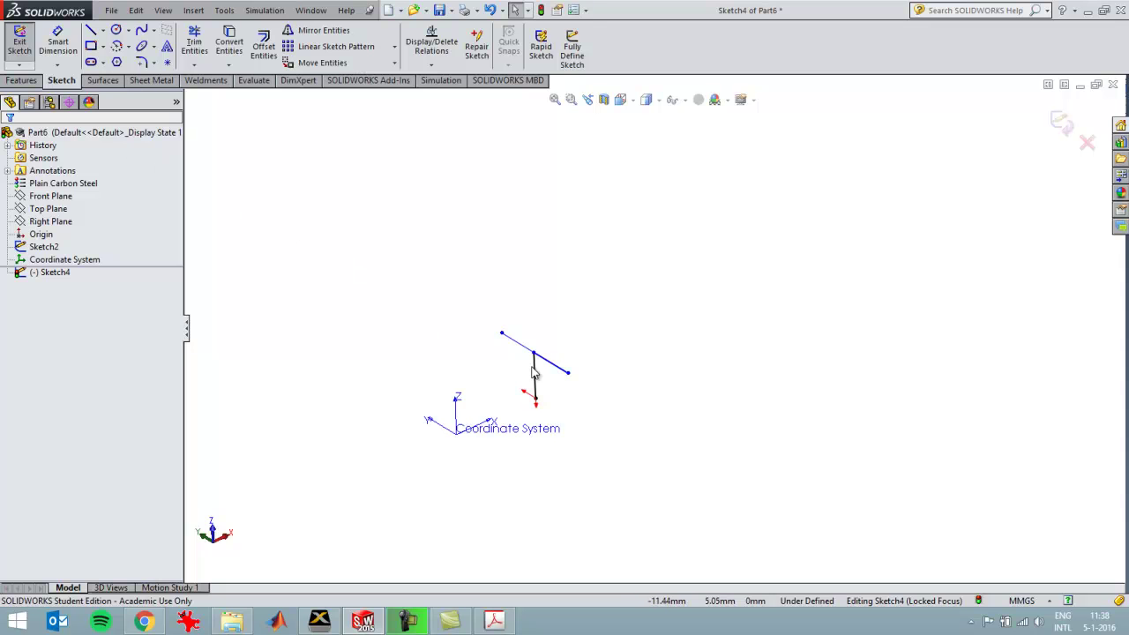
# Make the two upper flange lines equal in length
pyautogui.scroll(-5, 537, 370)
pyautogui.click(556, 313)
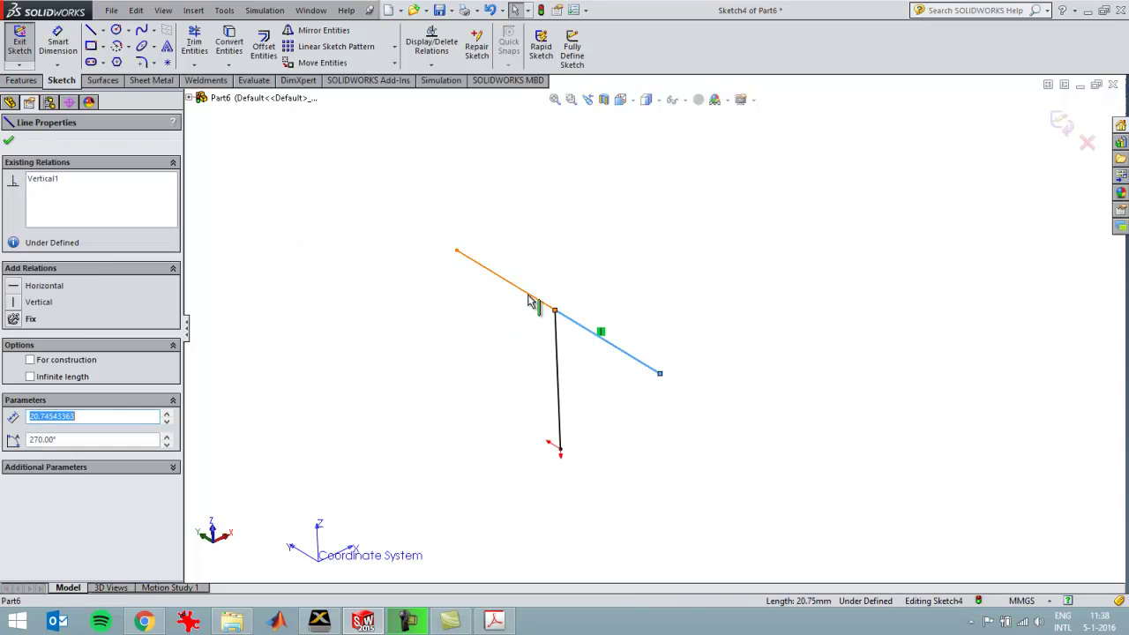
pyautogui.keyDown('ctrl'); pyautogui.click(534, 301); pyautogui.keyUp('ctrl')
pyautogui.click(13, 450)
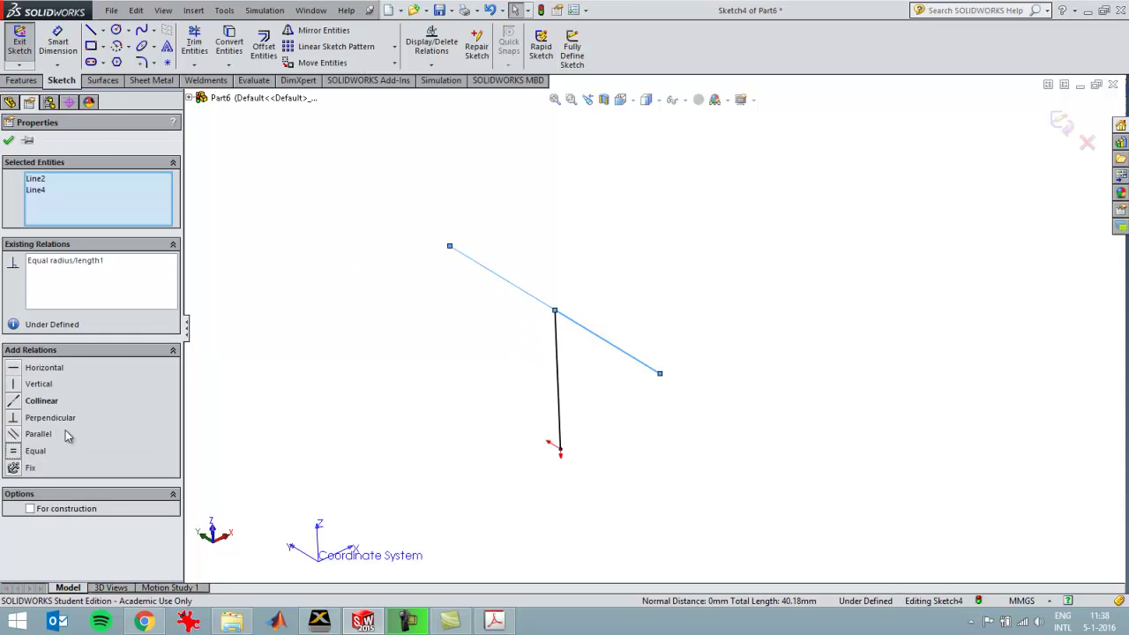
pyautogui.click(256, 335)
# Dimension the full width of the upper flange between its two outer endpoints as 100 mm
pyautogui.click(57, 44)
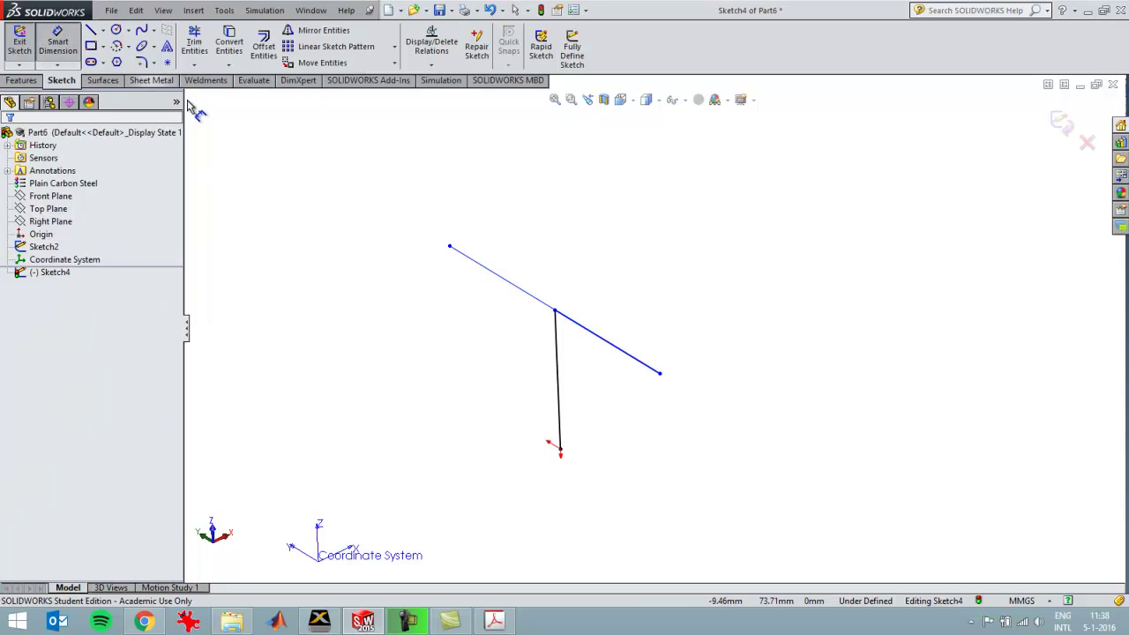
pyautogui.click(449, 246)
pyautogui.click(659, 372)
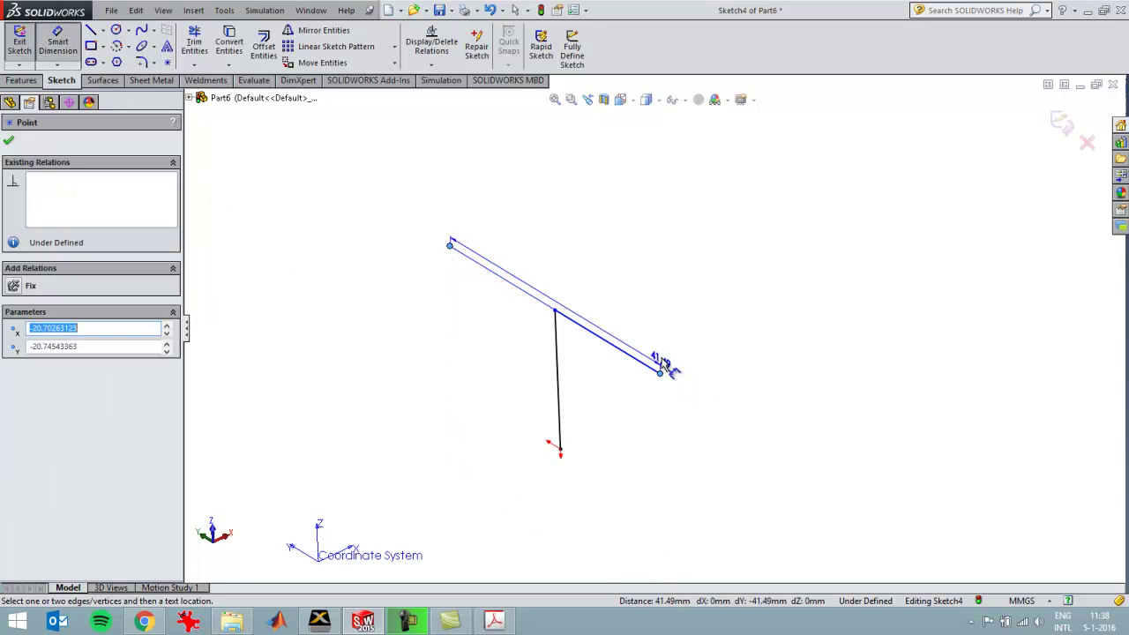
pyautogui.click(663, 281)
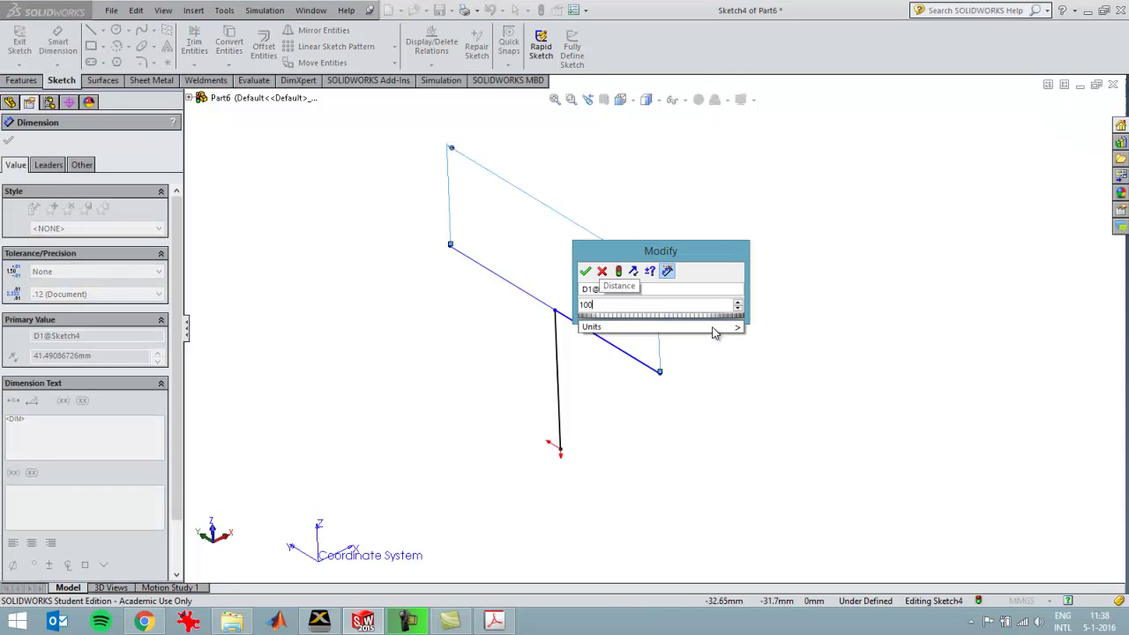
pyautogui.write('100')
pyautogui.press('Return')
pyautogui.press('Escape')
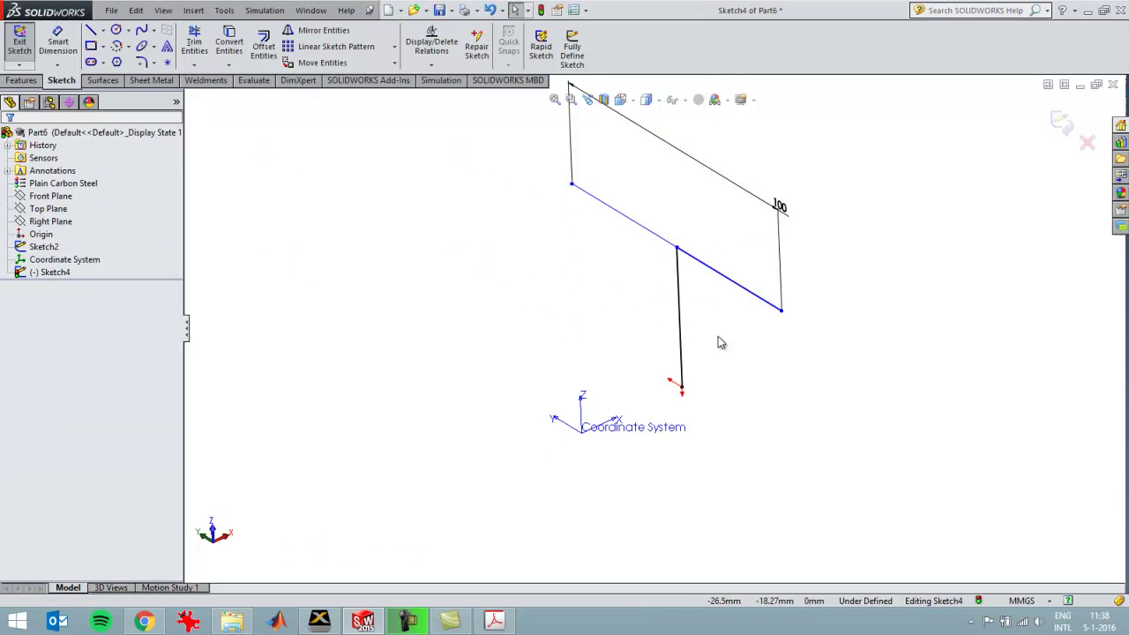
# Shift the upper flange slightly farther from the origin by moving its outer endpoint
pyautogui.moveTo(720, 336); pyautogui.dragTo(751, 296, button='middle')
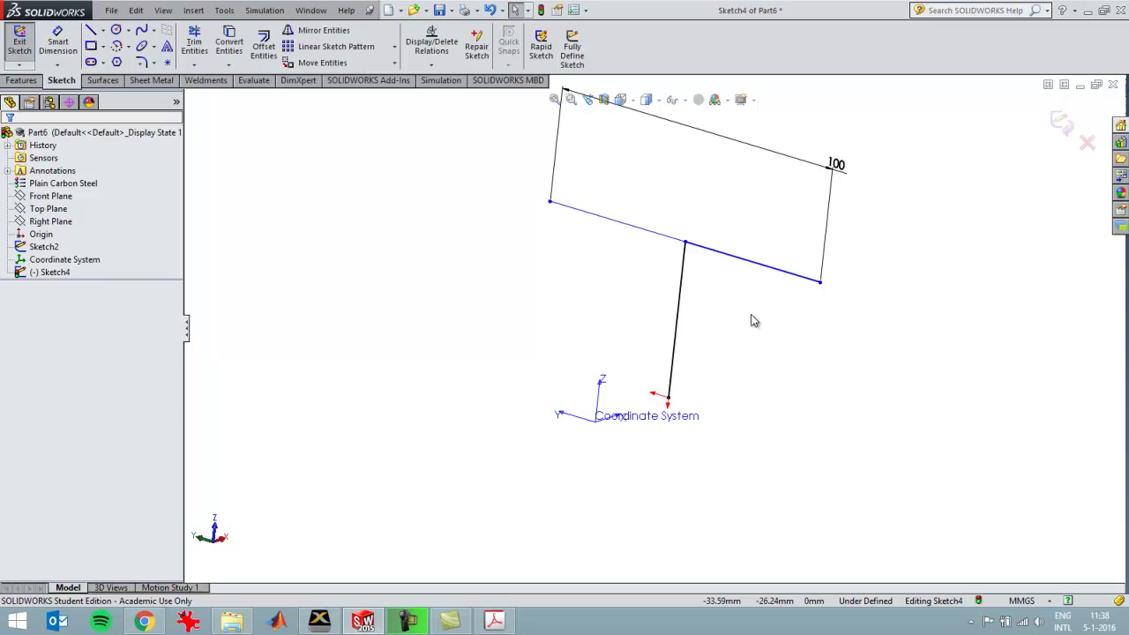
pyautogui.click(817, 280)
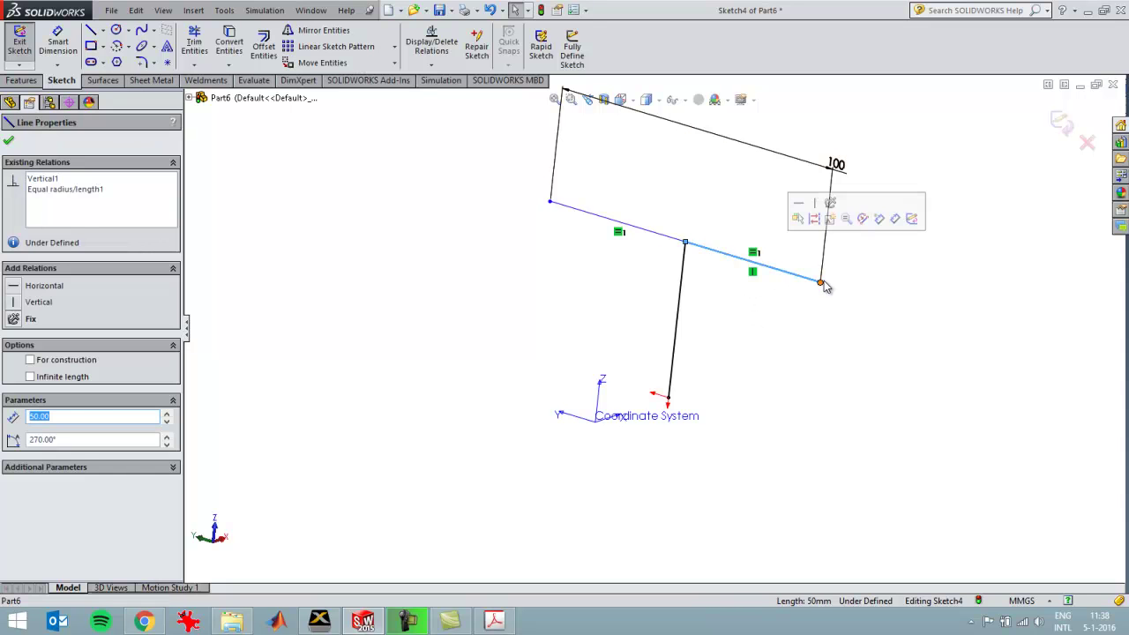
pyautogui.moveTo(822, 284)
pyautogui.mouseDown()
pyautogui.moveTo(807, 266)
pyautogui.moveTo(794, 299)
pyautogui.mouseUp()
pyautogui.click(791, 300)
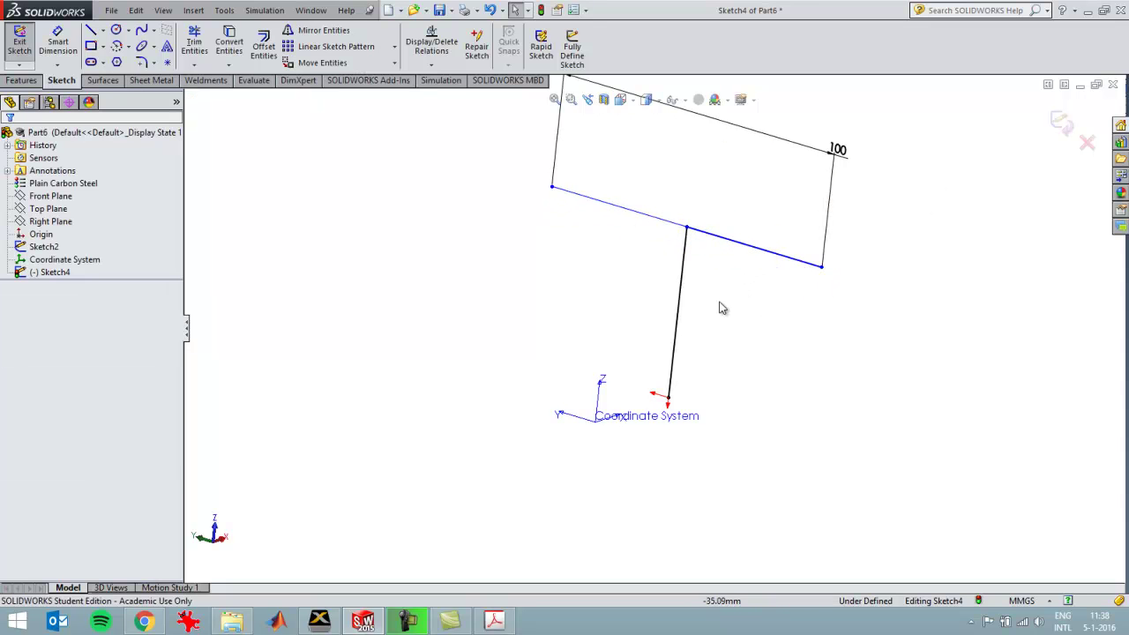
# Draw a construction centerline about 25 mm long from the origin, parallel to the upper flange
pyautogui.click(103, 30)
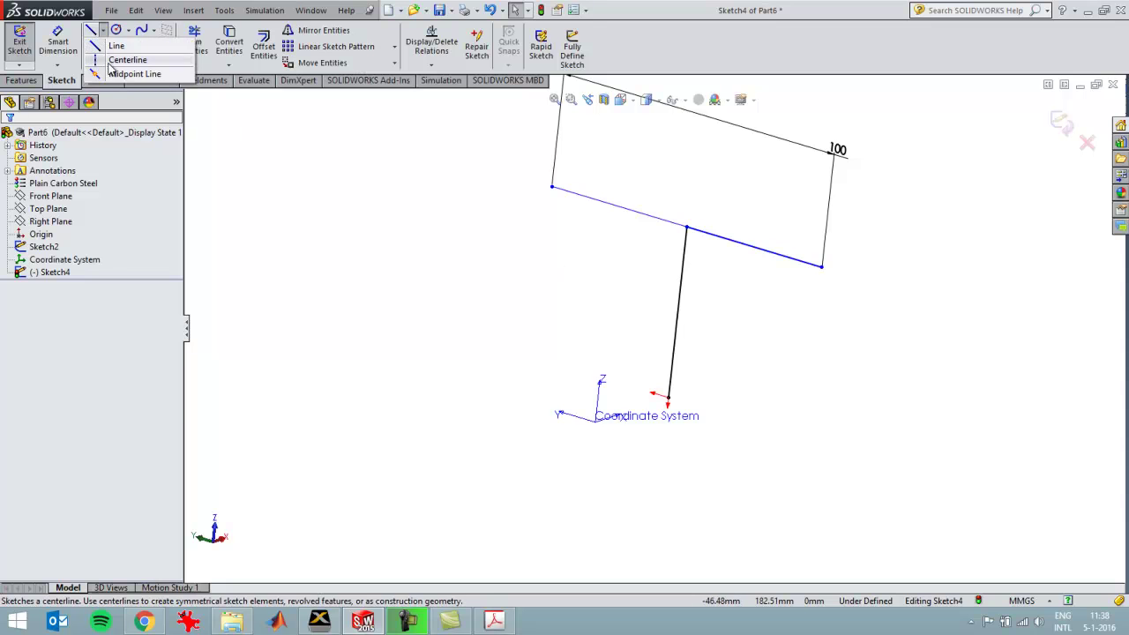
pyautogui.click(113, 60)
pyautogui.click(669, 400)
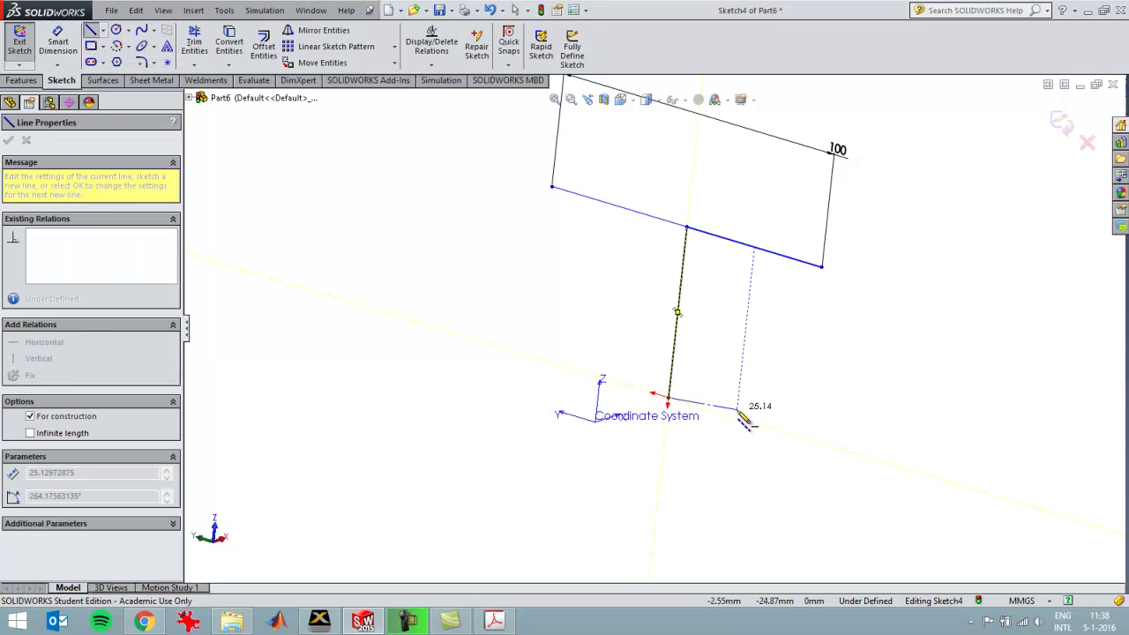
pyautogui.click(737, 417)
pyautogui.press('Escape')
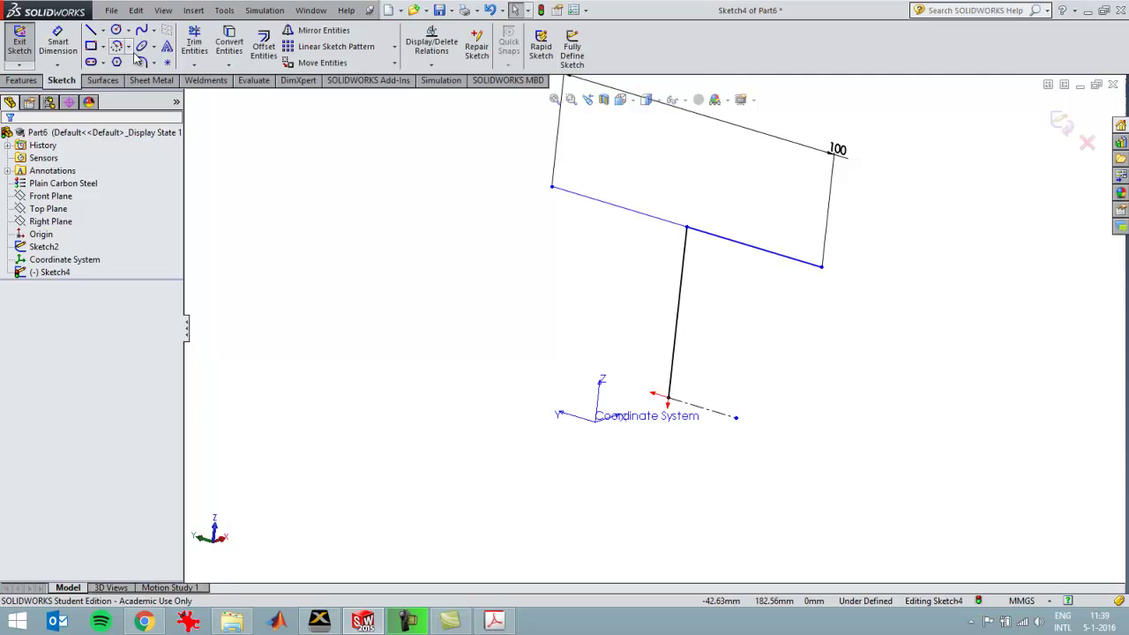
# Mirror the web line and both upper flange lines about the centerline to complete the I-profile
pyautogui.click(316, 30)
pyautogui.scroll(2, 715, 282)
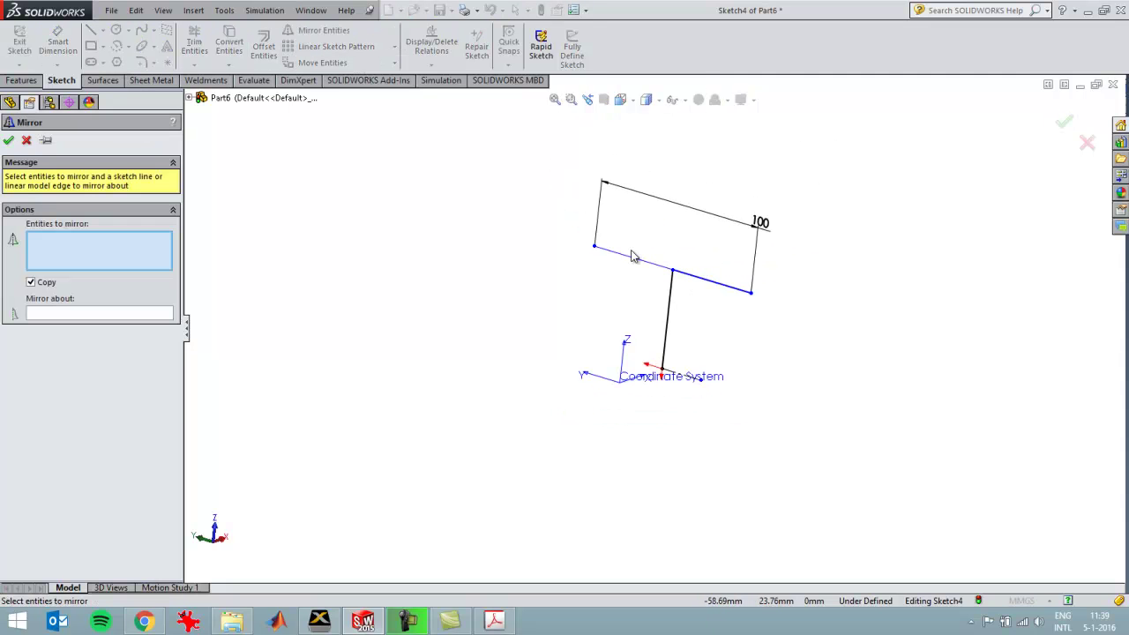
pyautogui.moveTo(524, 205); pyautogui.dragTo(741, 335)
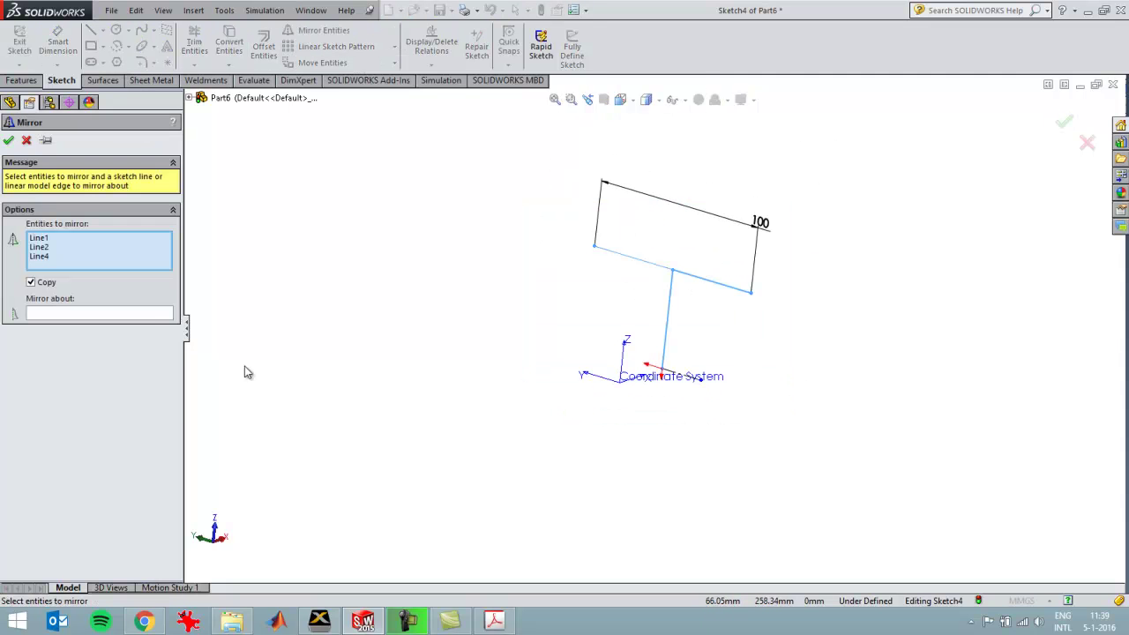
pyautogui.click(149, 314)
pyautogui.scroll(-3, 701, 378)
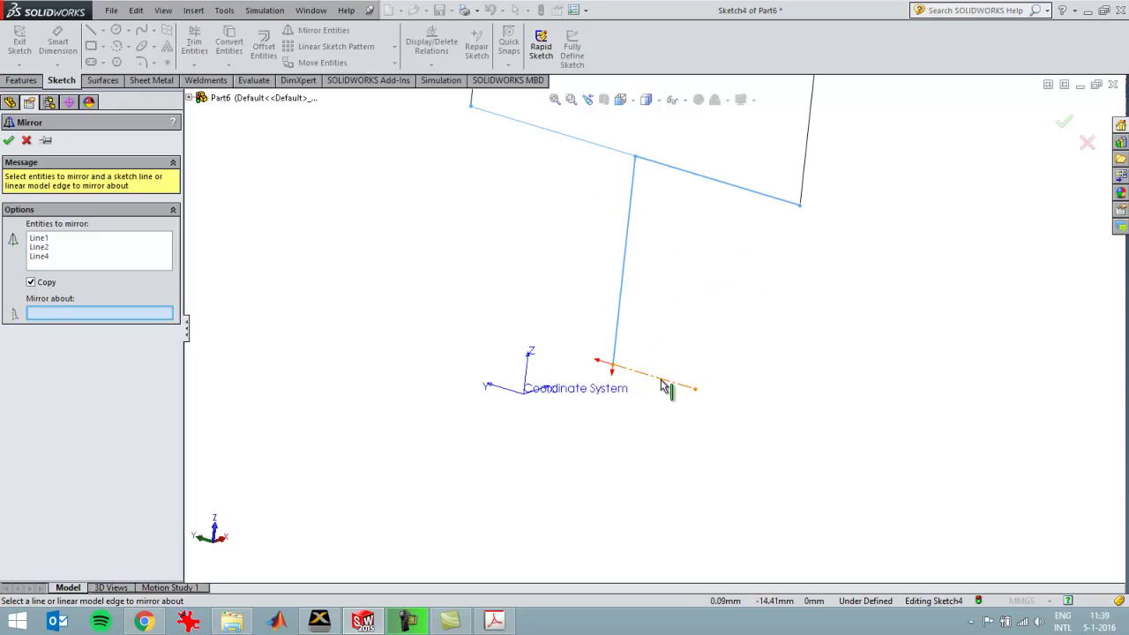
pyautogui.click(665, 379)
pyautogui.scroll(2, 539, 435)
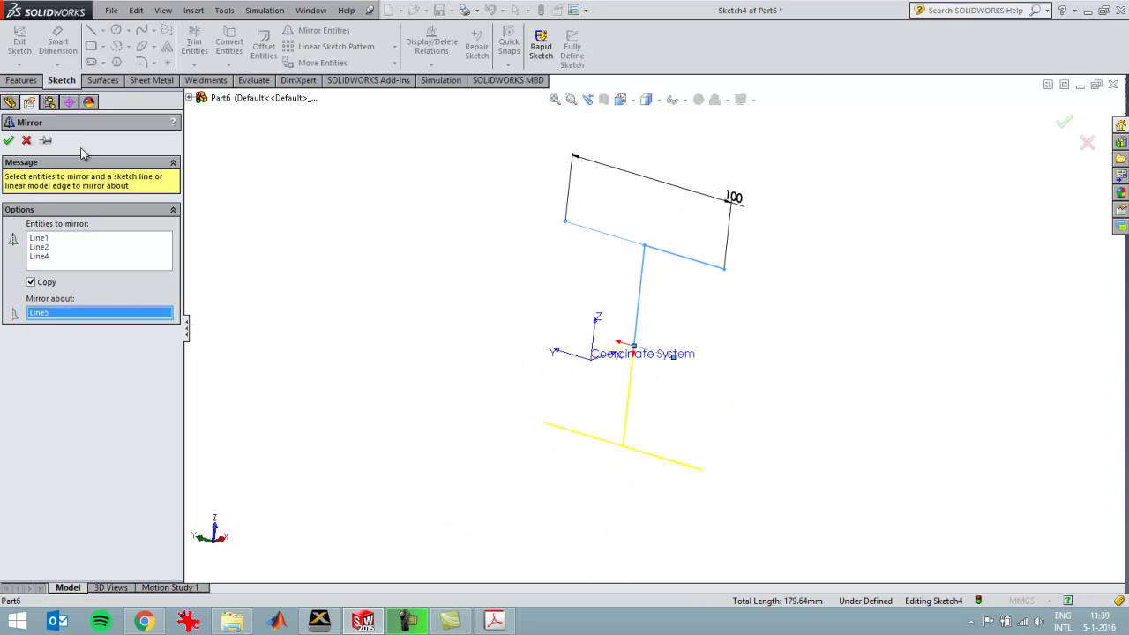
pyautogui.click(8, 141)
# Dimension the distance between the upper and lower flanges as 88 mm
pyautogui.click(57, 44)
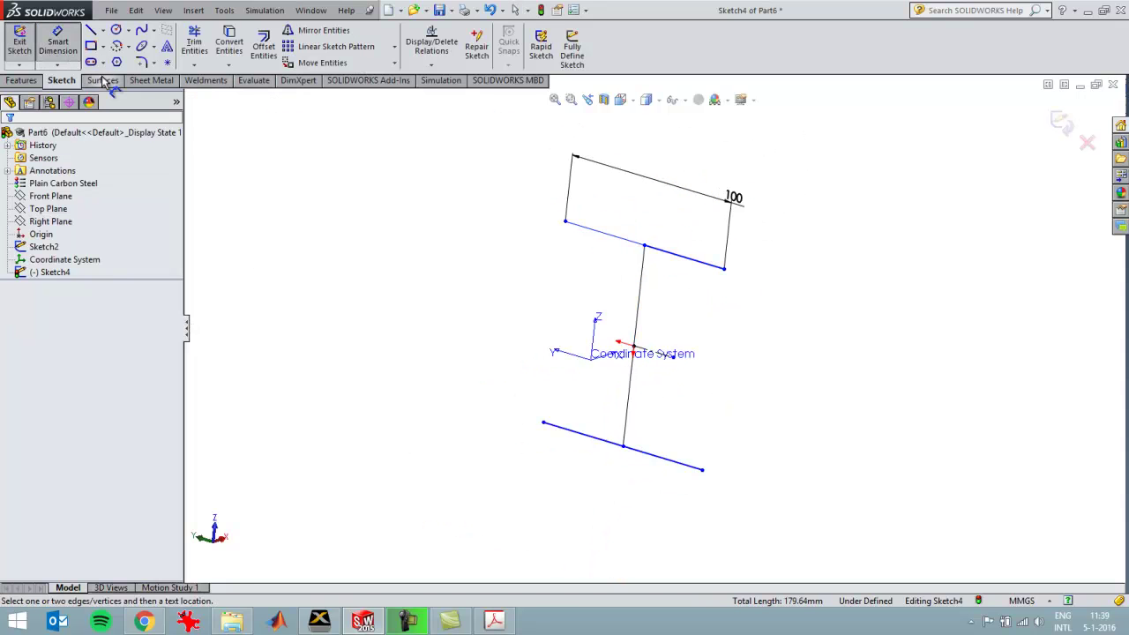
pyautogui.click(663, 459)
pyautogui.click(684, 257)
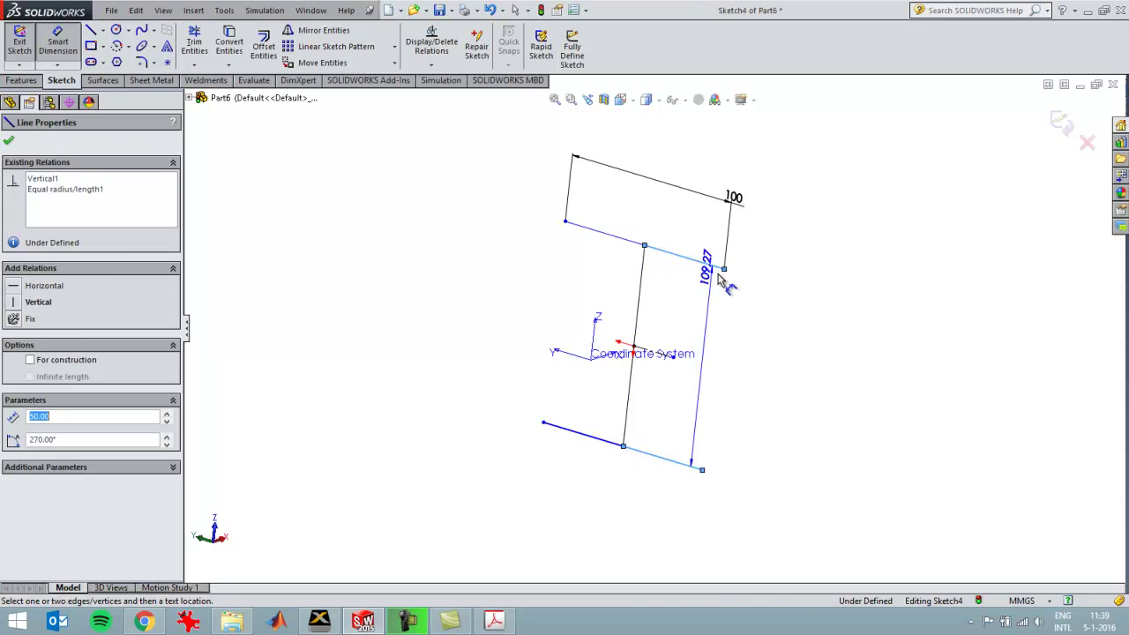
pyautogui.click(829, 396)
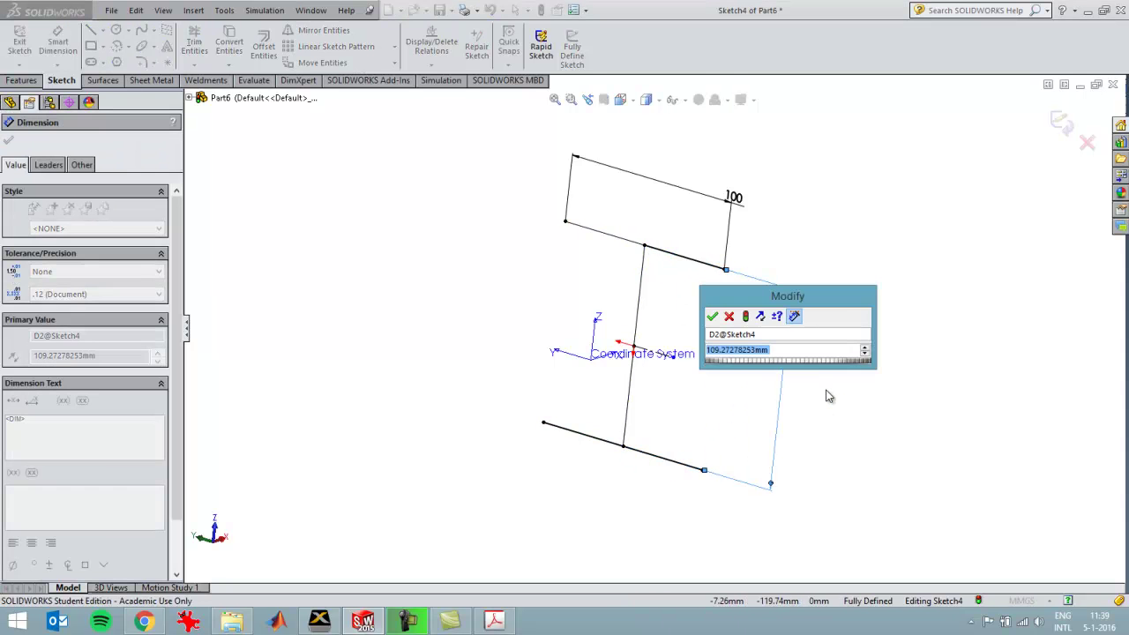
pyautogui.write('88')
pyautogui.press('Return')
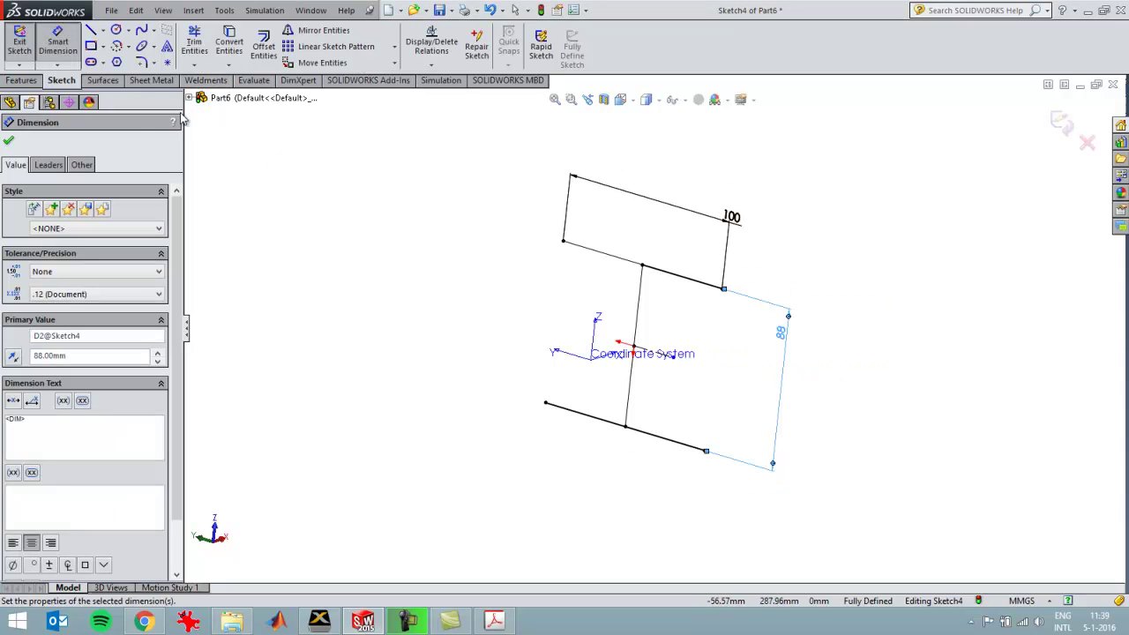
# Extrude the web and all four flange lines of the I-profile as surfaces, blind to 1000 mm
pyautogui.click(103, 80)
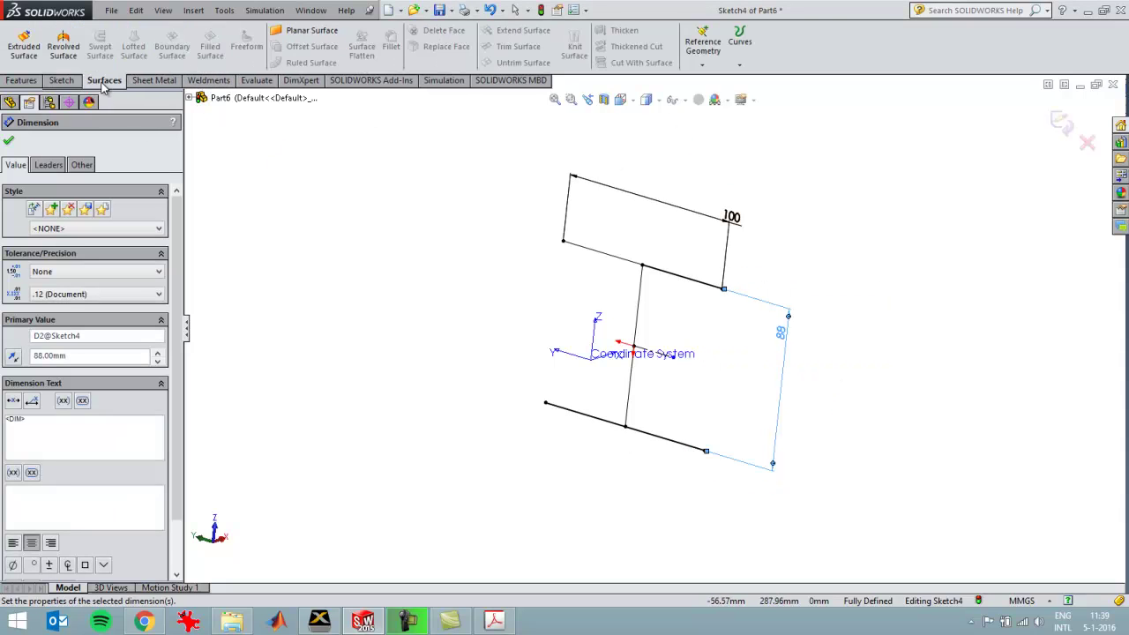
pyautogui.click(25, 49)
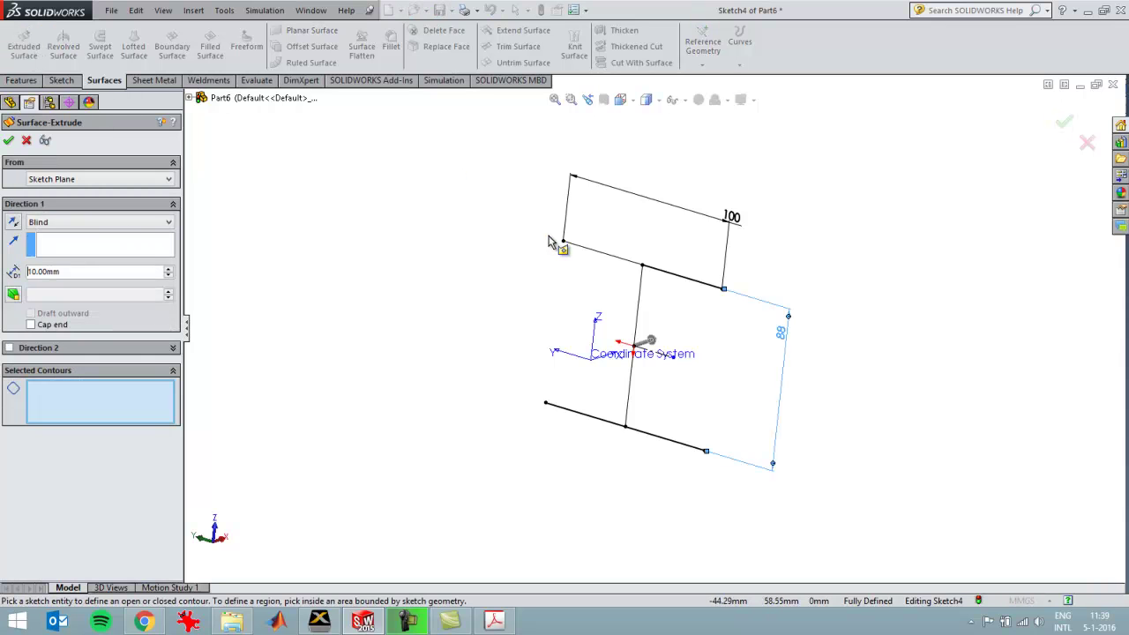
pyautogui.click(605, 256)
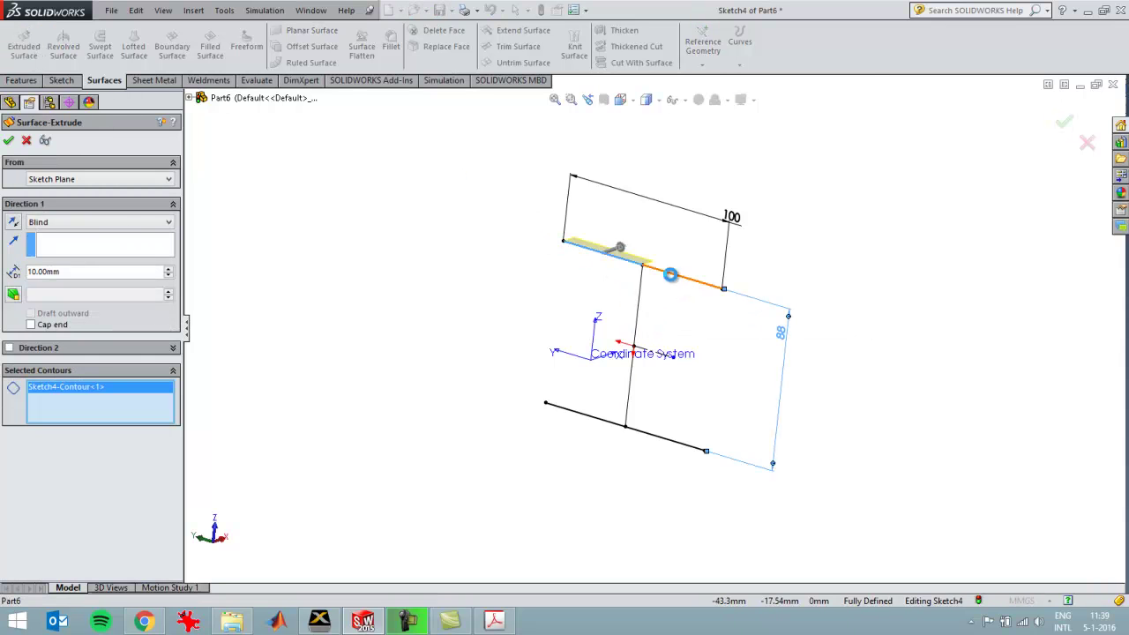
pyautogui.click(639, 303)
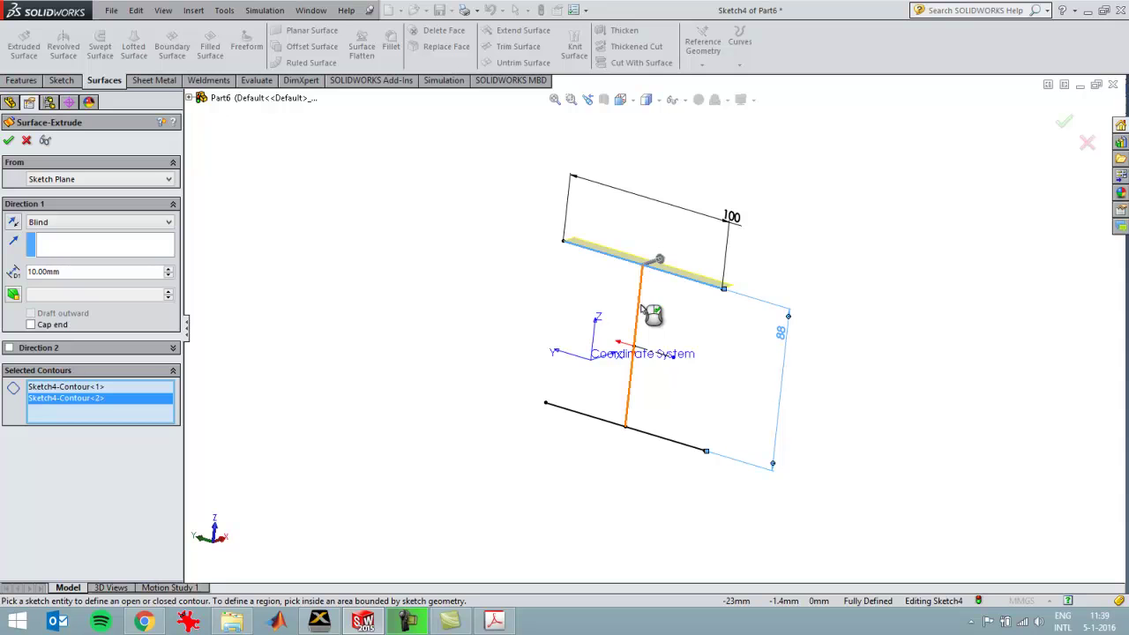
pyautogui.click(656, 431)
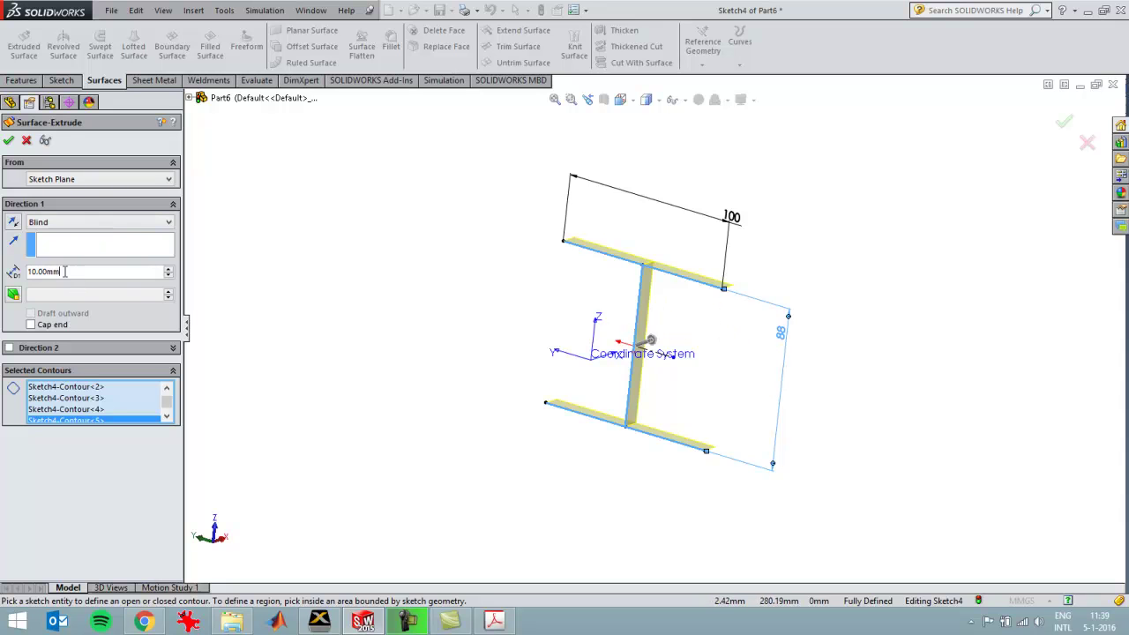
pyautogui.doubleClick(24, 271)
pyautogui.write('1000')
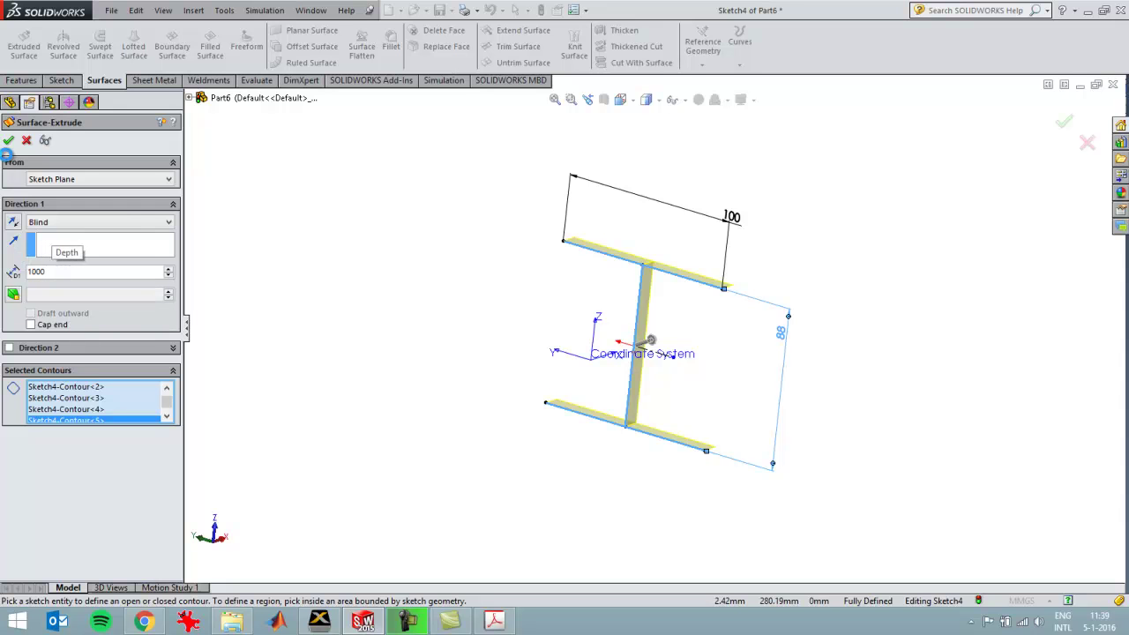
pyautogui.click(9, 142)
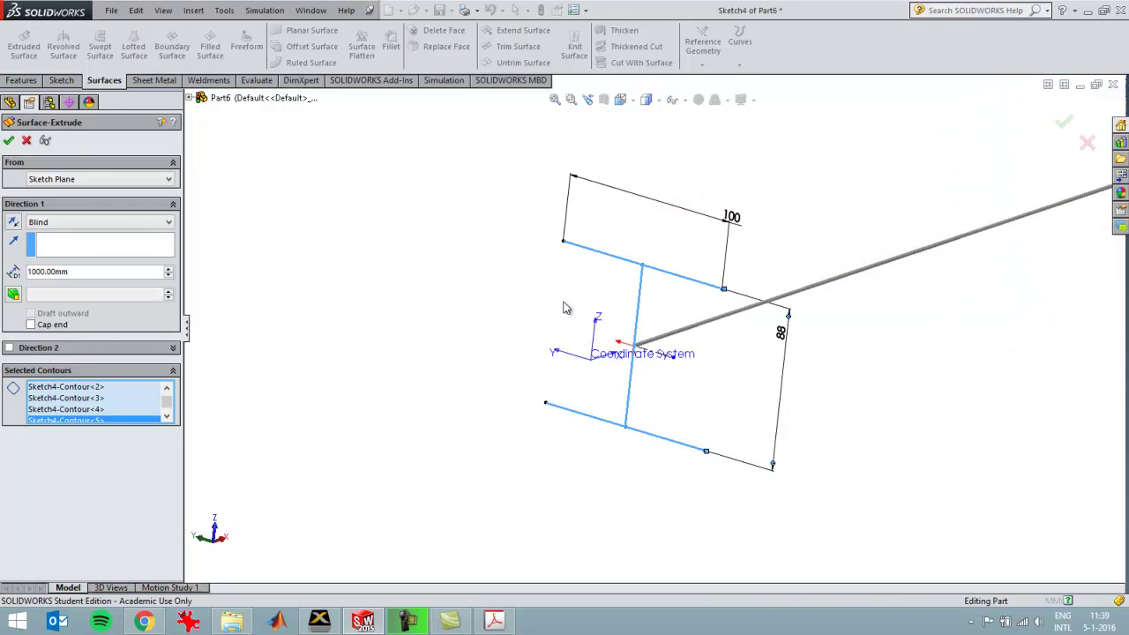
pyautogui.scroll(5, 567, 308)
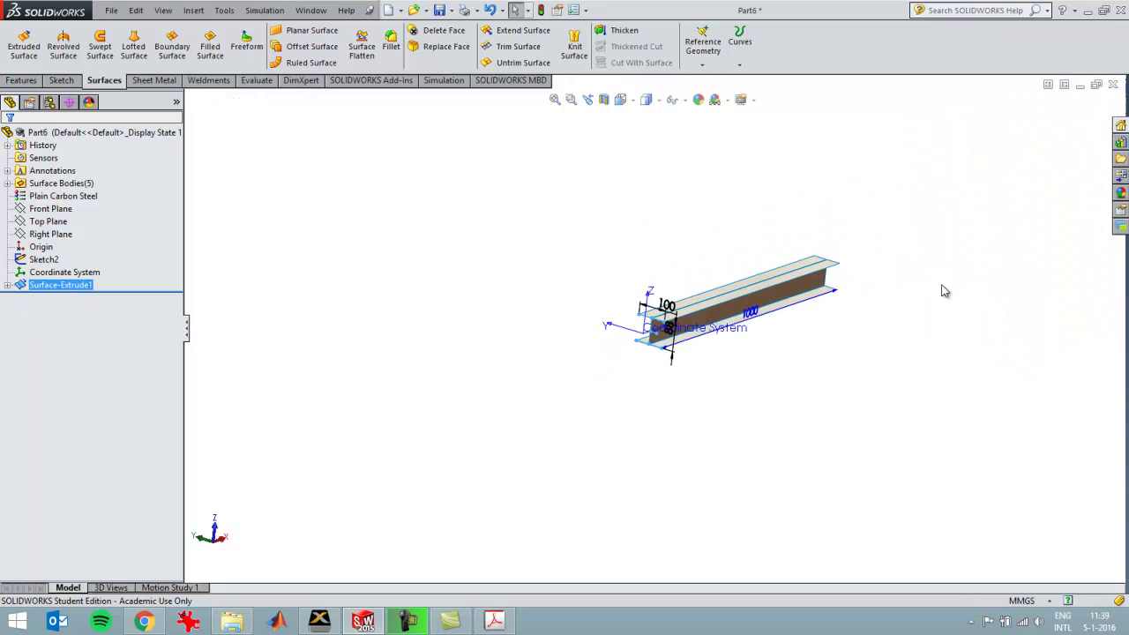
pyautogui.scroll(-3, 517, 396)
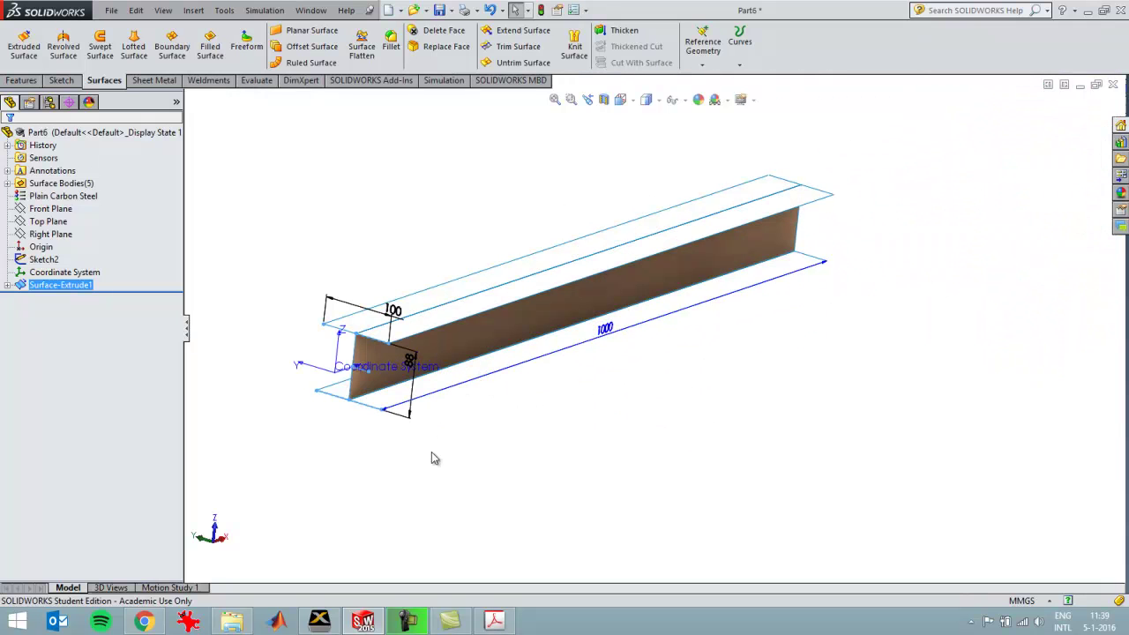
# Create a new static simulation study named Static 1
pyautogui.rightClick(200, 588)
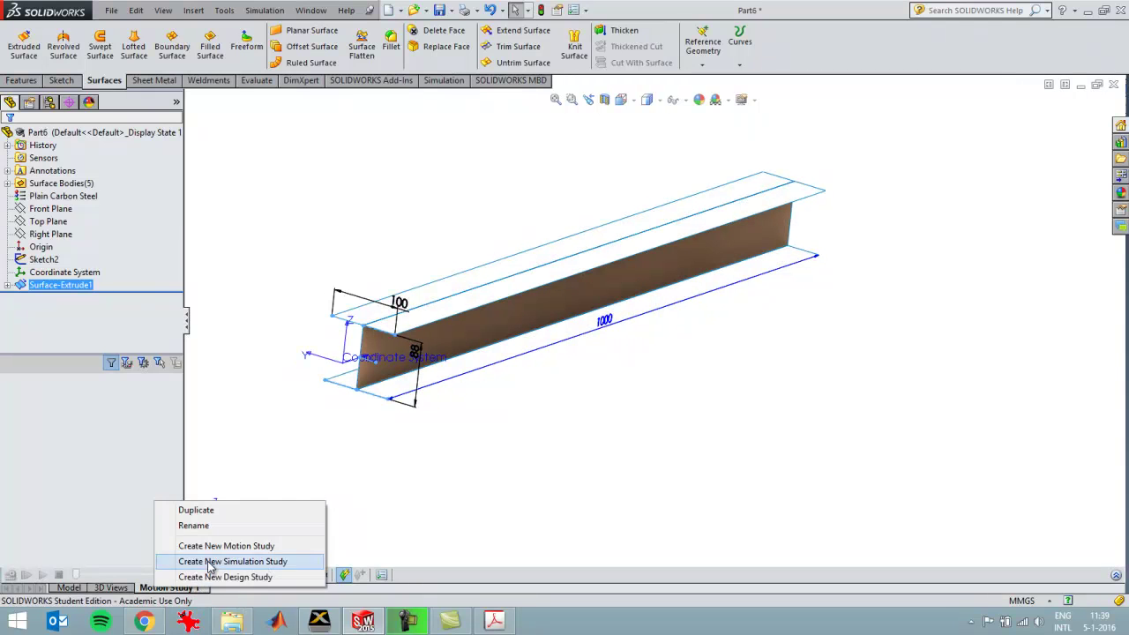
pyautogui.click(227, 559)
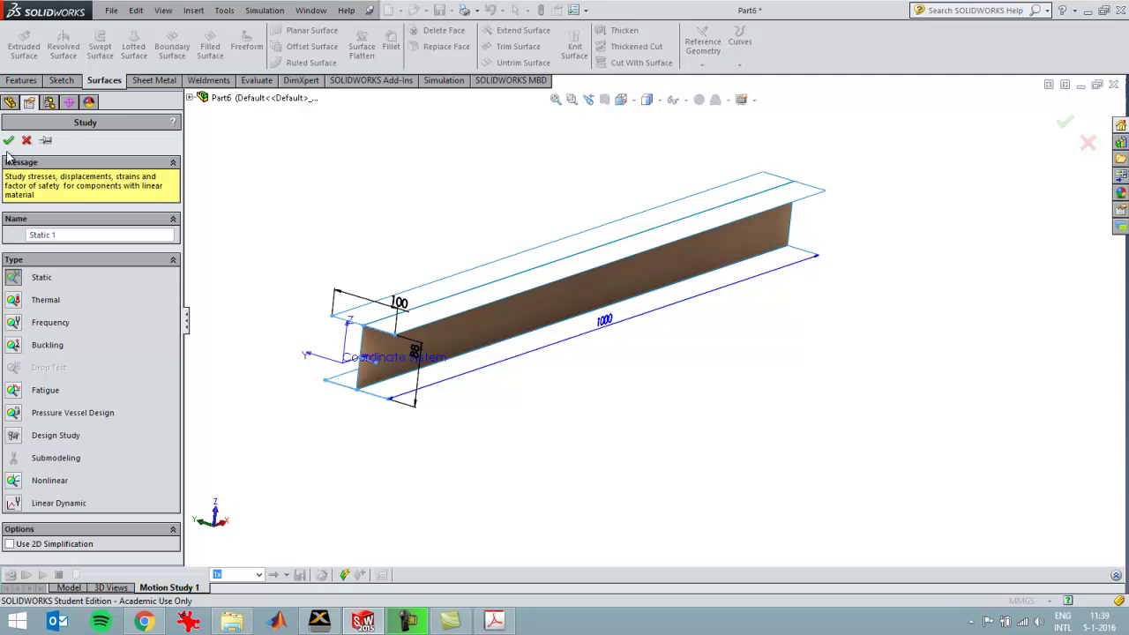
pyautogui.click(8, 140)
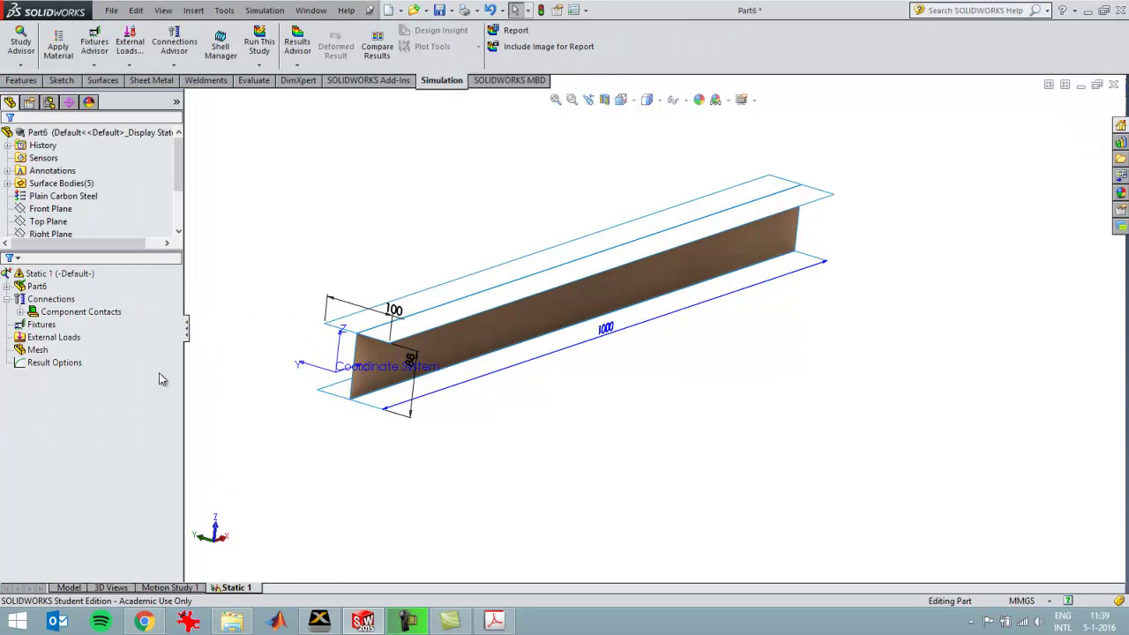
# Define the four flange surface bodies, SurfaceBody 1 to 4, as thick shells 8 mm thick
pyautogui.click(7, 287)
pyautogui.click(86, 300)
pyautogui.keyDown('ctrl'); pyautogui.click(86, 311); pyautogui.keyUp('ctrl')
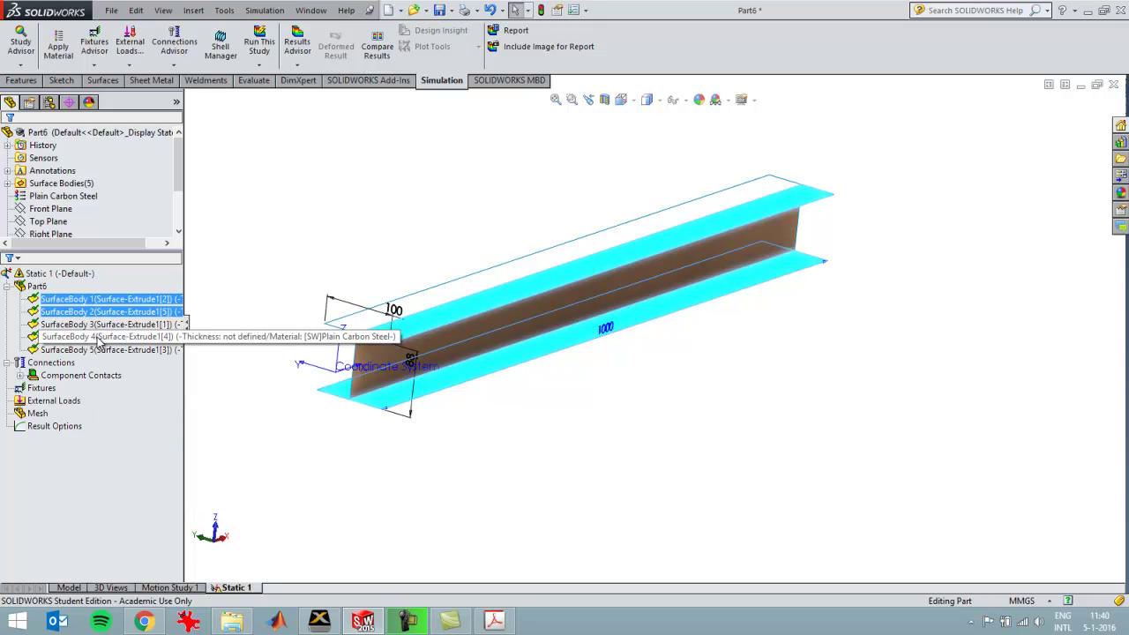
pyautogui.keyDown('ctrl'); pyautogui.click(99, 337); pyautogui.keyUp('ctrl')
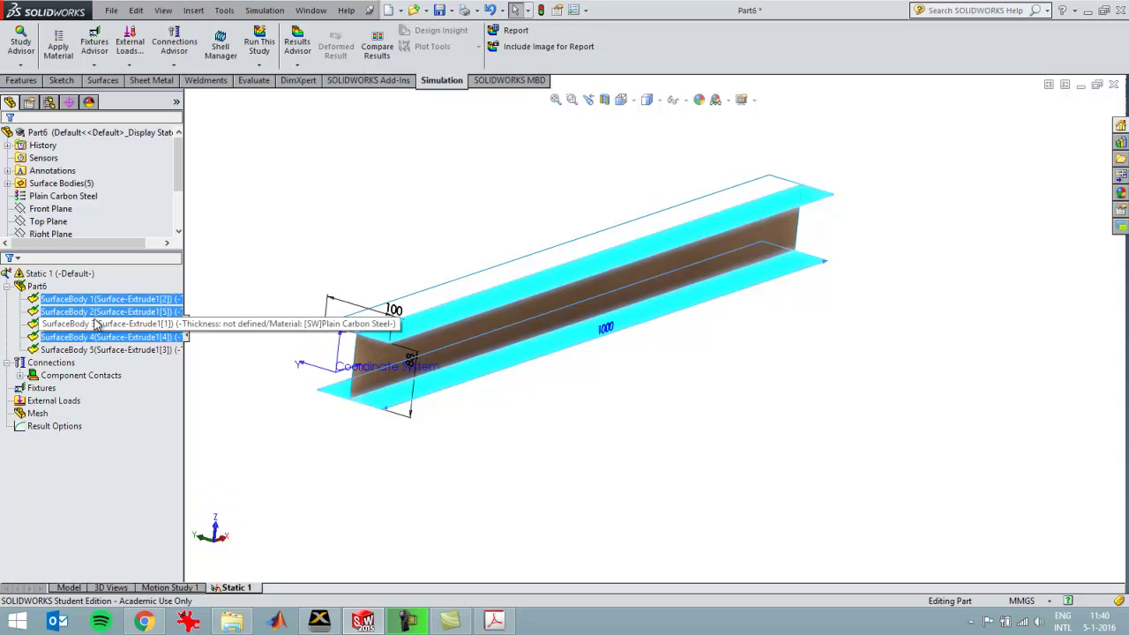
pyautogui.rightClick(97, 324)
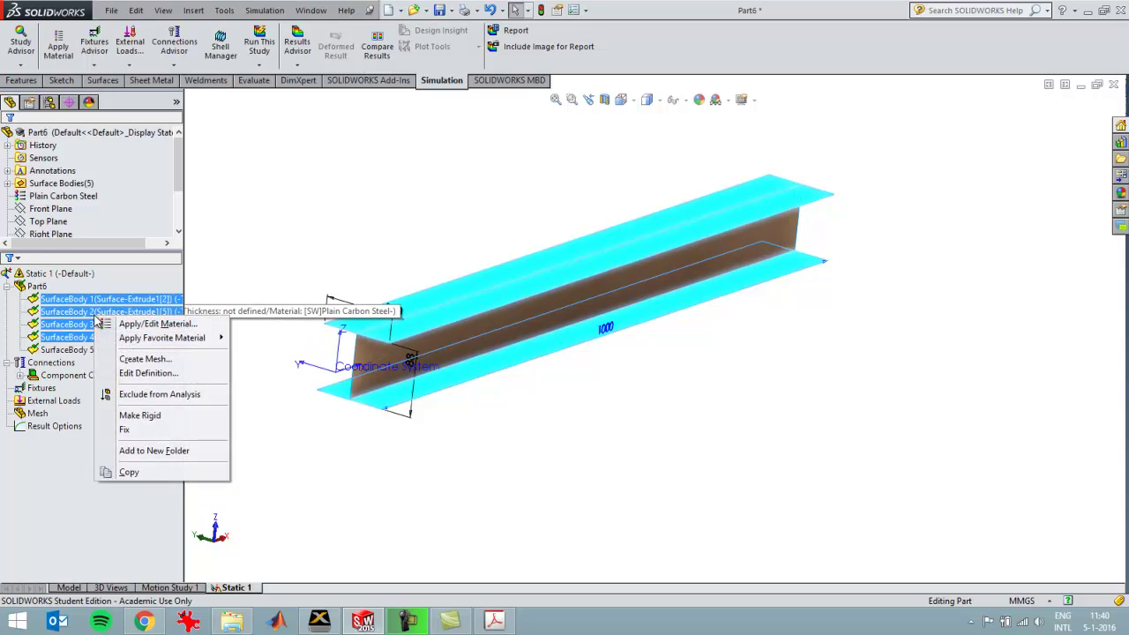
pyautogui.click(141, 373)
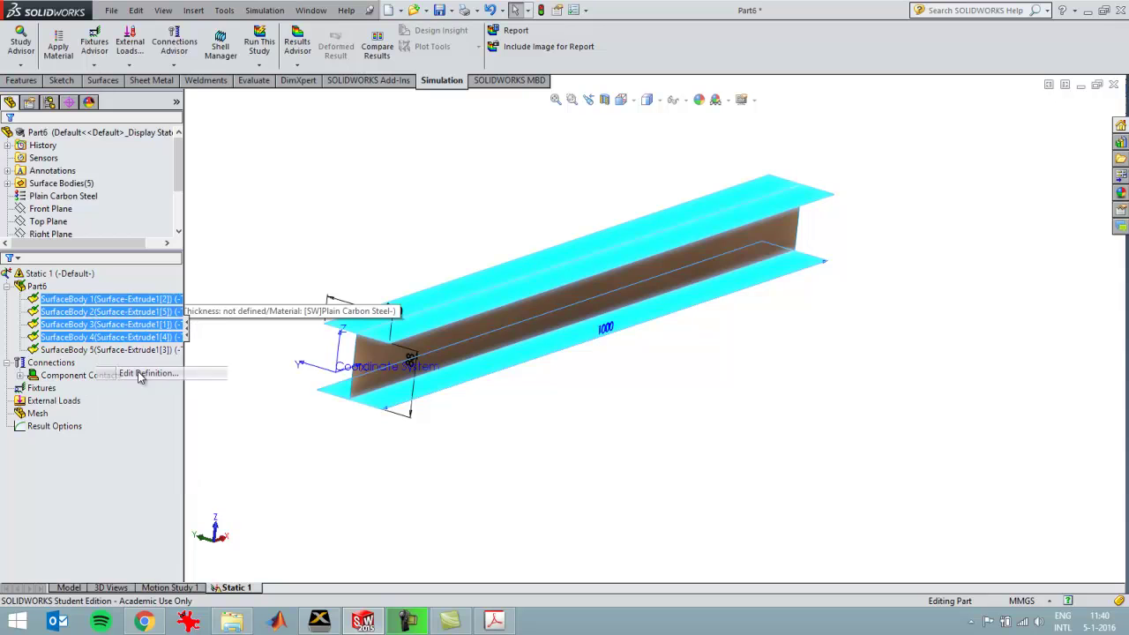
pyautogui.click(45, 193)
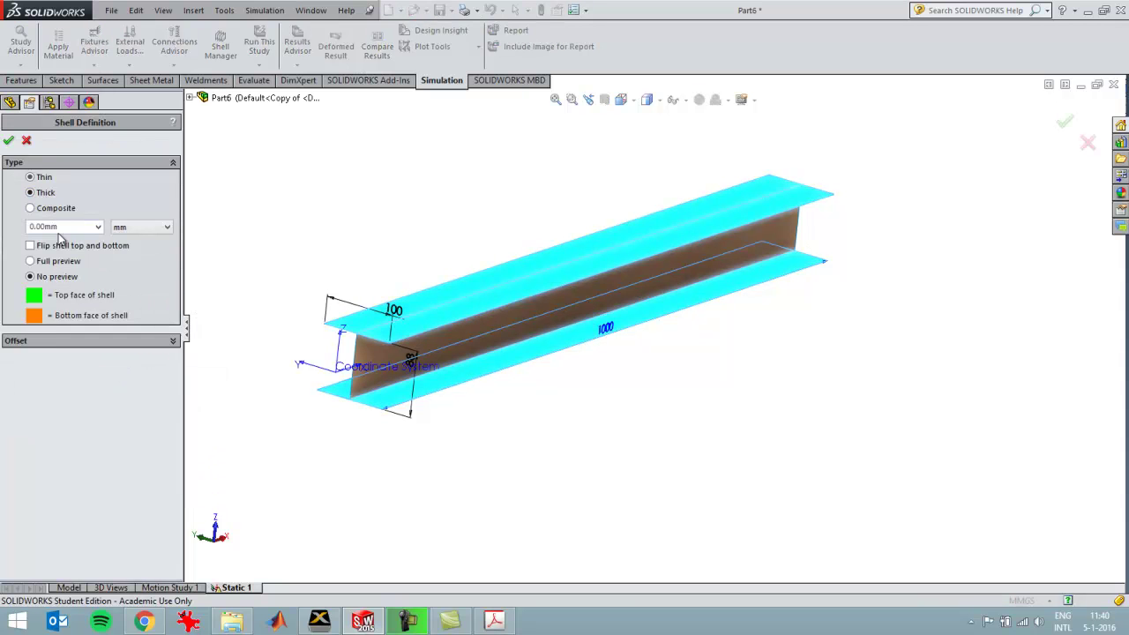
pyautogui.click(58, 226)
pyautogui.write('8')
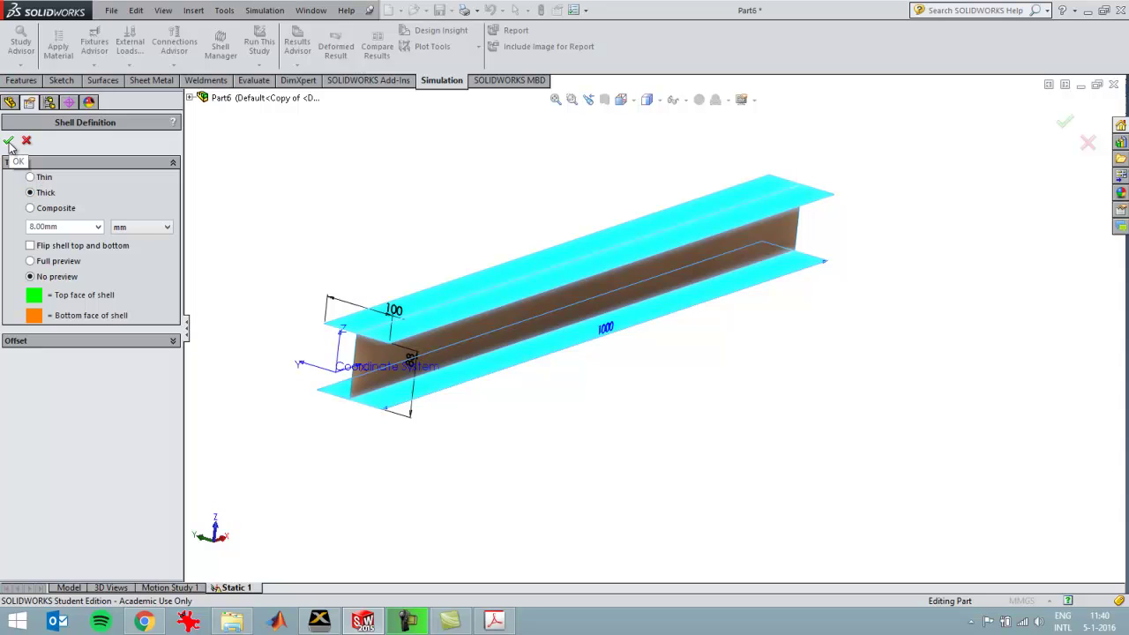
pyautogui.click(9, 142)
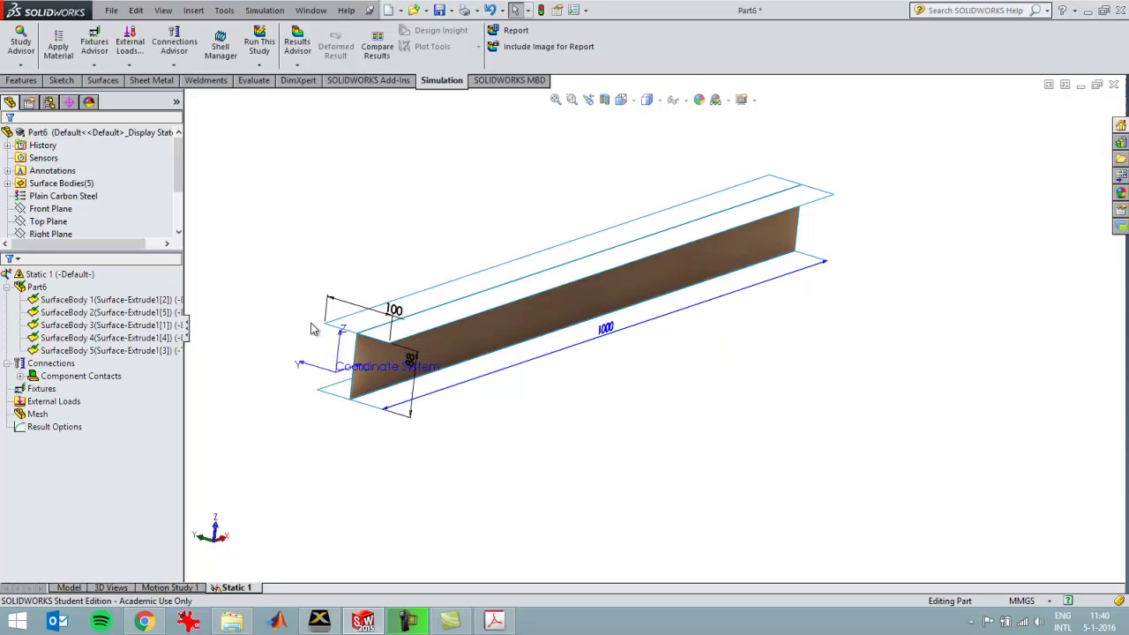
# Define the web surface, SurfaceBody 5, as a thick shell 5 mm thick
pyautogui.rightClick(106, 351)
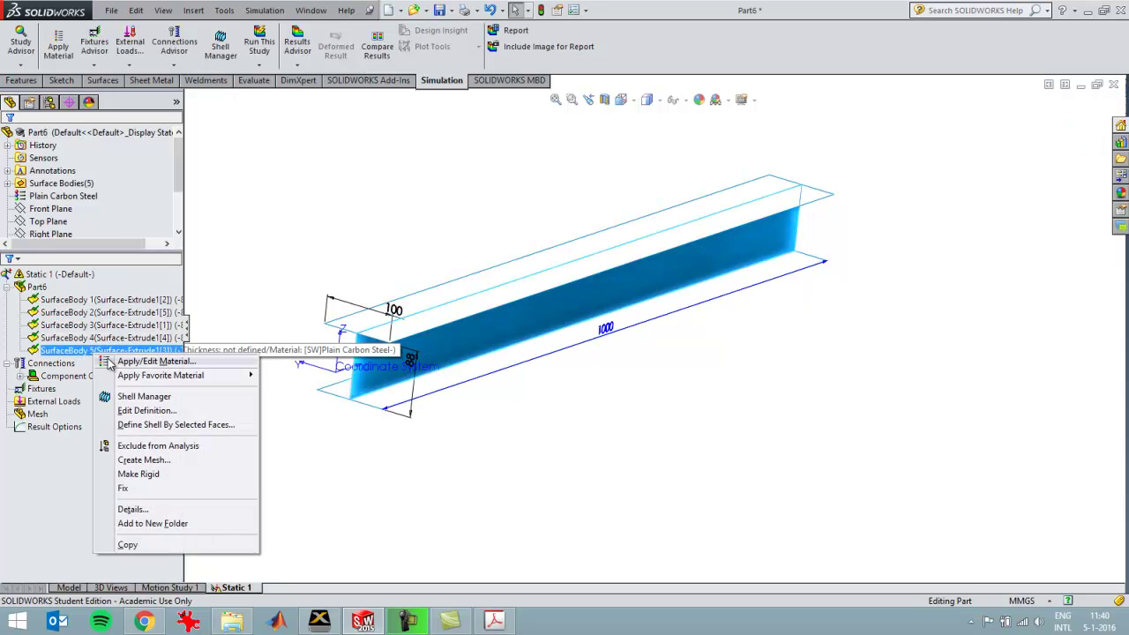
pyautogui.click(144, 410)
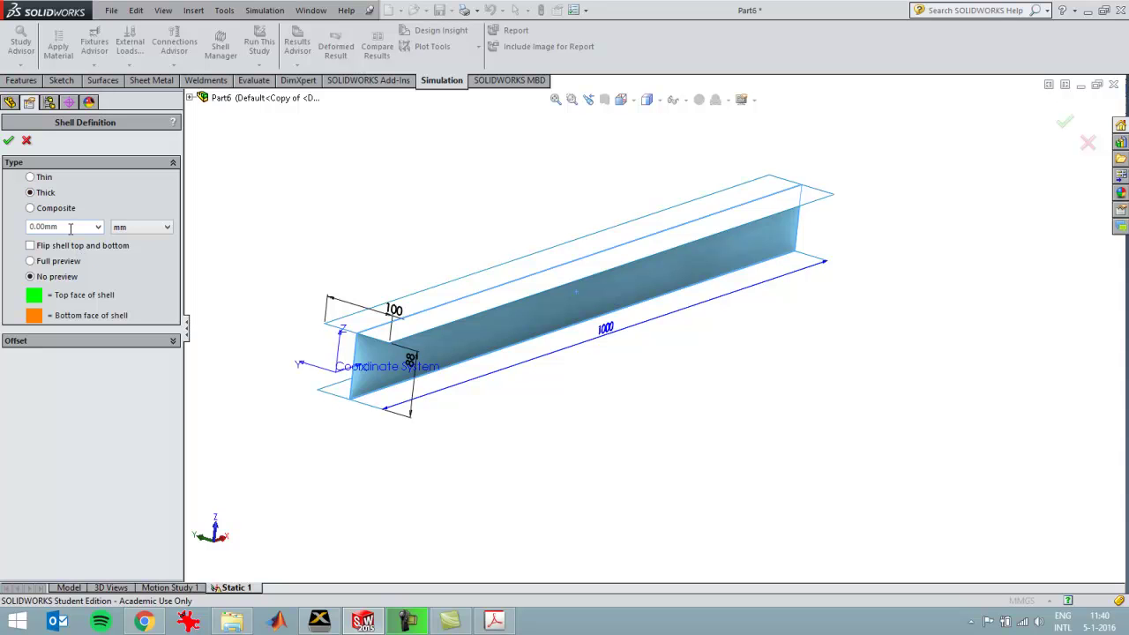
pyautogui.write('5')
pyautogui.click(11, 142)
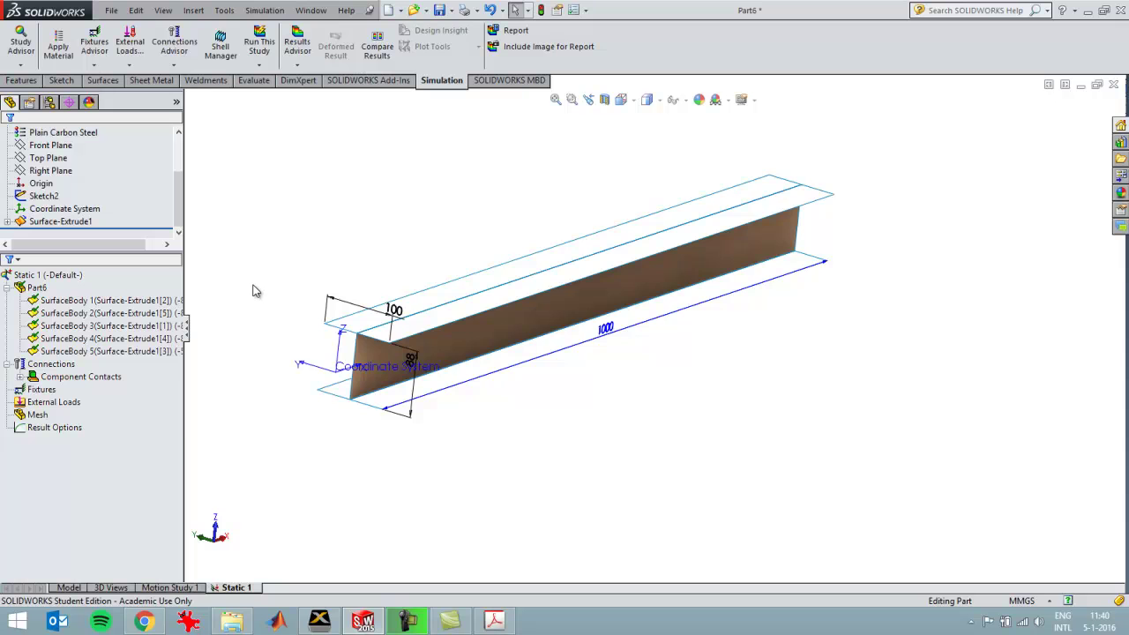
# Apply an Immovable (No translation) fixture to the two lower flange end edges at the coordinate system end
pyautogui.moveTo(335, 411); pyautogui.dragTo(259, 411, button='middle')
pyautogui.click(53, 391)
pyautogui.rightClick(53, 398)
pyautogui.click(88, 426)
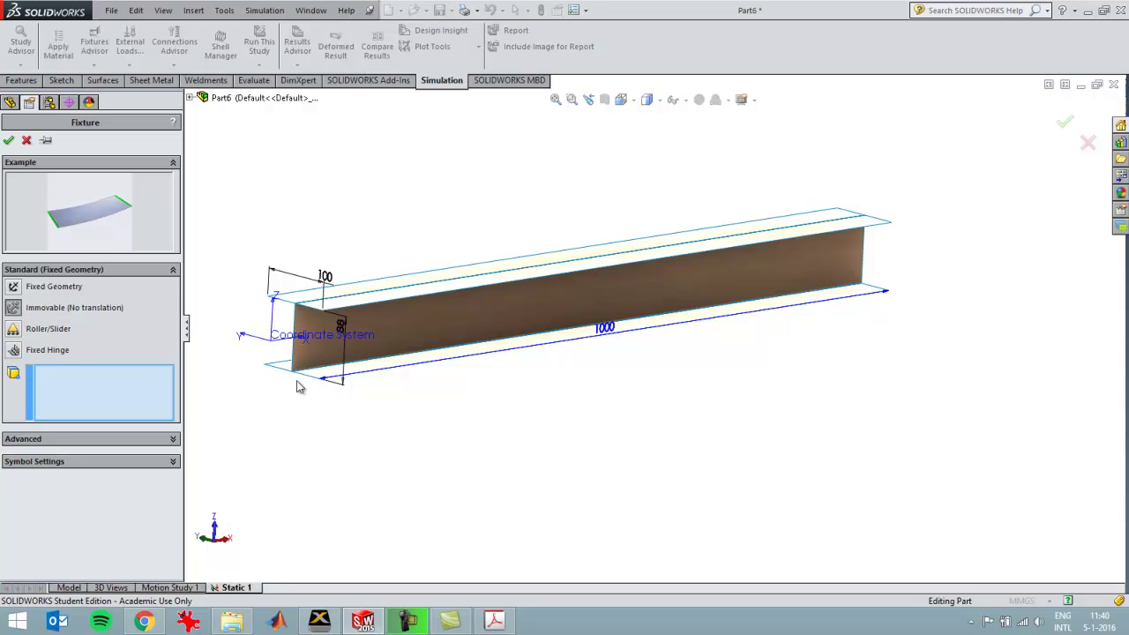
pyautogui.click(315, 380)
pyautogui.click(275, 367)
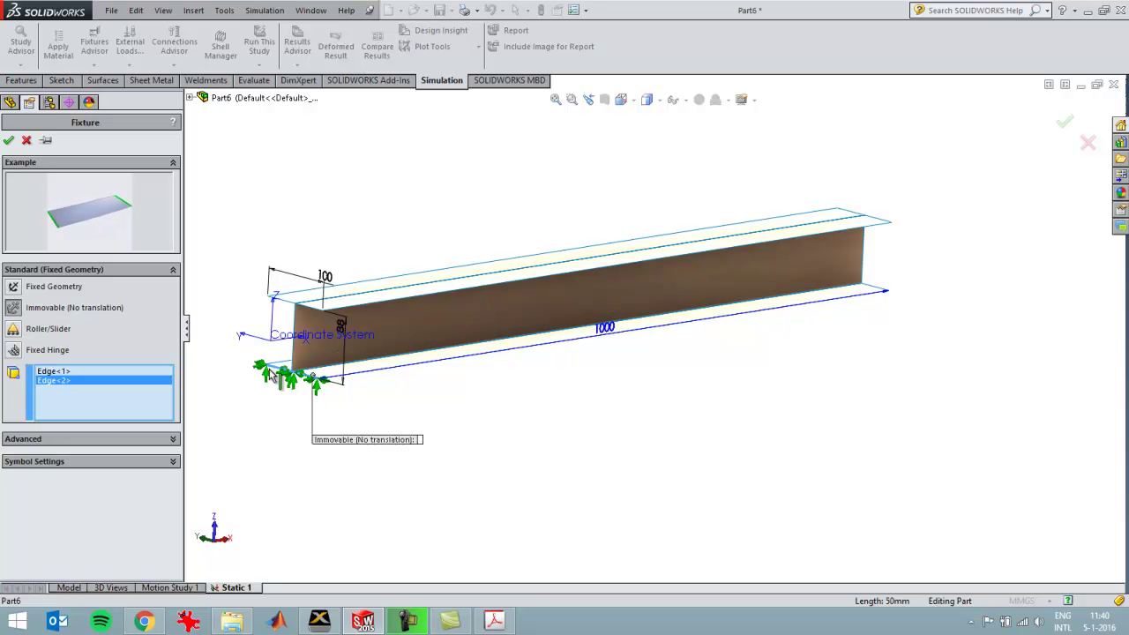
pyautogui.press('Return')
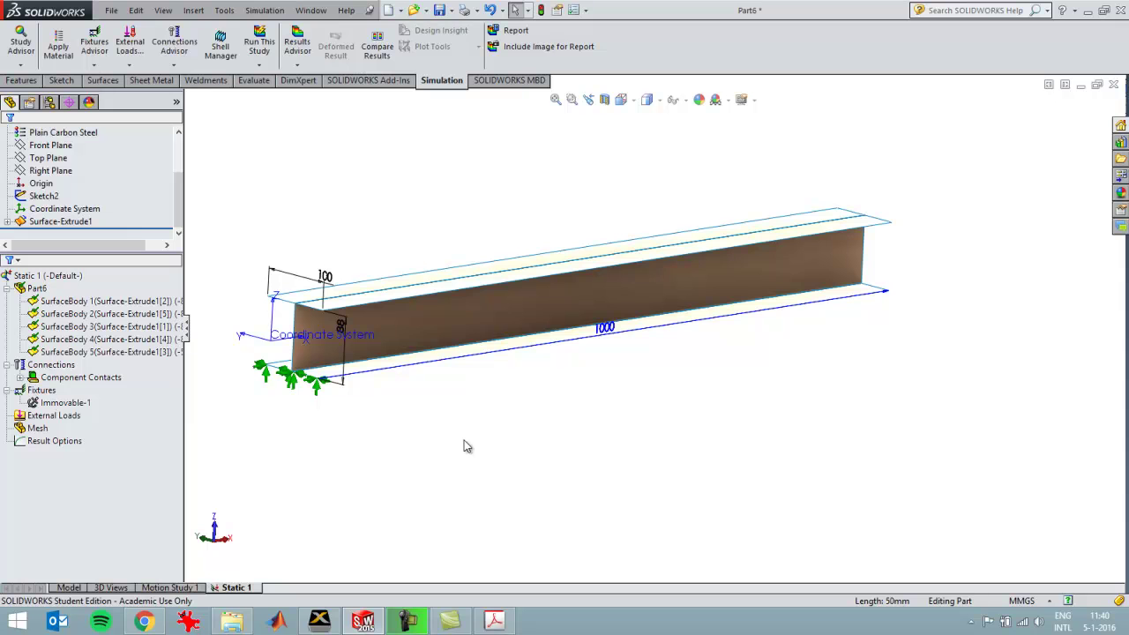
# Start a Use Reference Geometry fixture on the two lower flange end edges at the beam's far end
pyautogui.rightClick(62, 392)
pyautogui.click(106, 413)
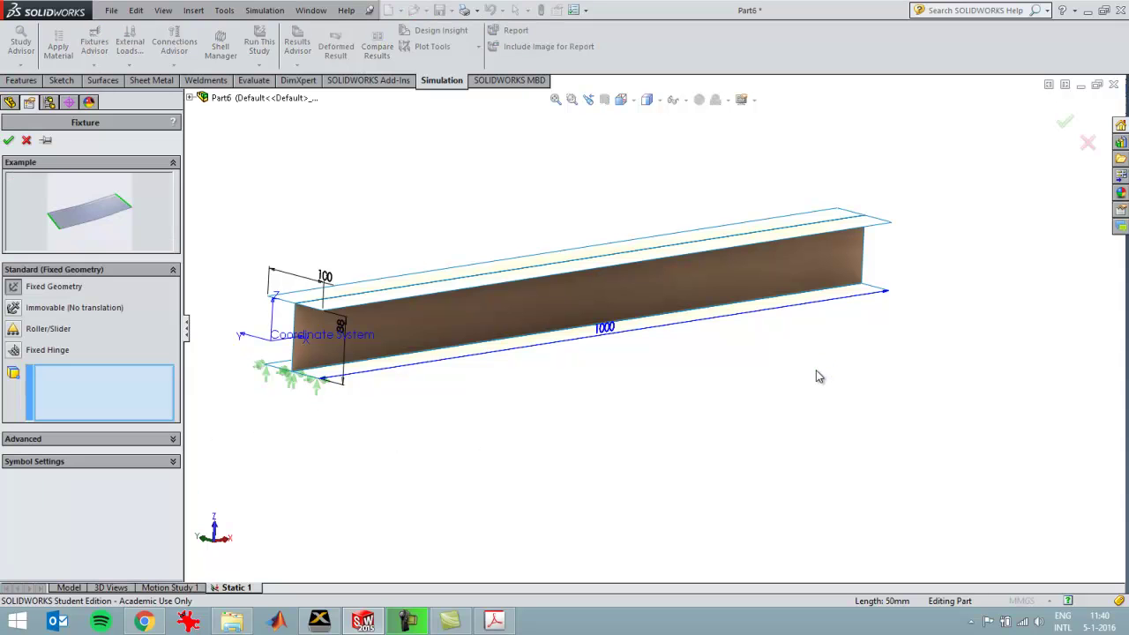
pyautogui.moveTo(813, 373)
pyautogui.mouseDown(button='middle')
pyautogui.moveTo(685, 335)
pyautogui.moveTo(723, 335)
pyautogui.moveTo(744, 388)
pyautogui.moveTo(788, 423)
pyautogui.moveTo(811, 371)
pyautogui.mouseUp(button='middle')
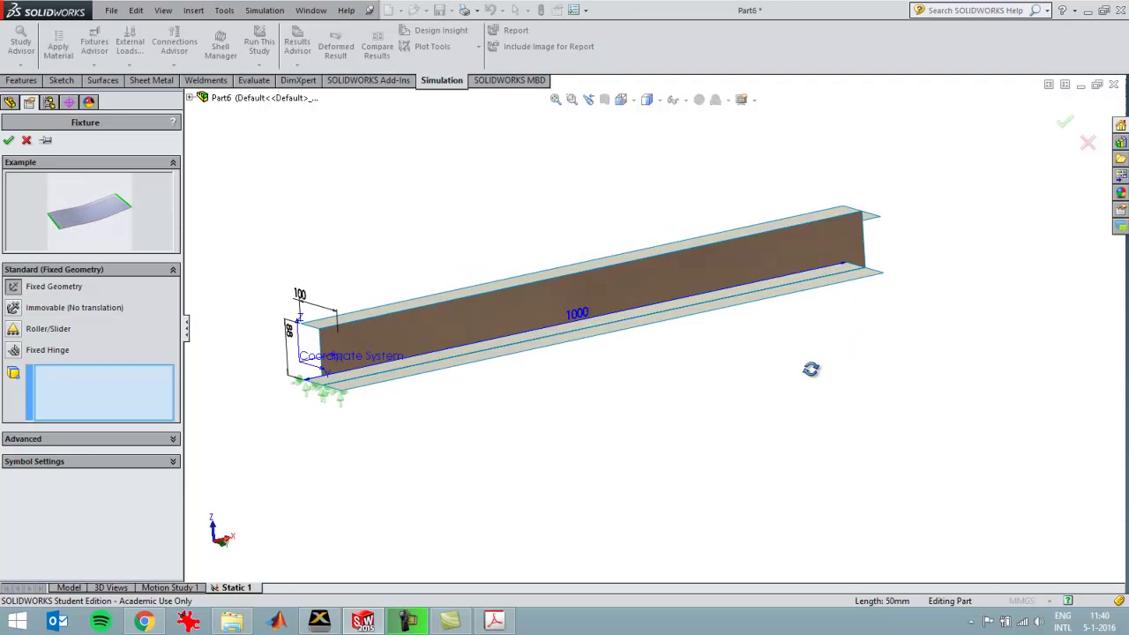
pyautogui.click(838, 282)
pyautogui.scroll(-3, 852, 315)
pyautogui.click(297, 401)
pyautogui.click(230, 375)
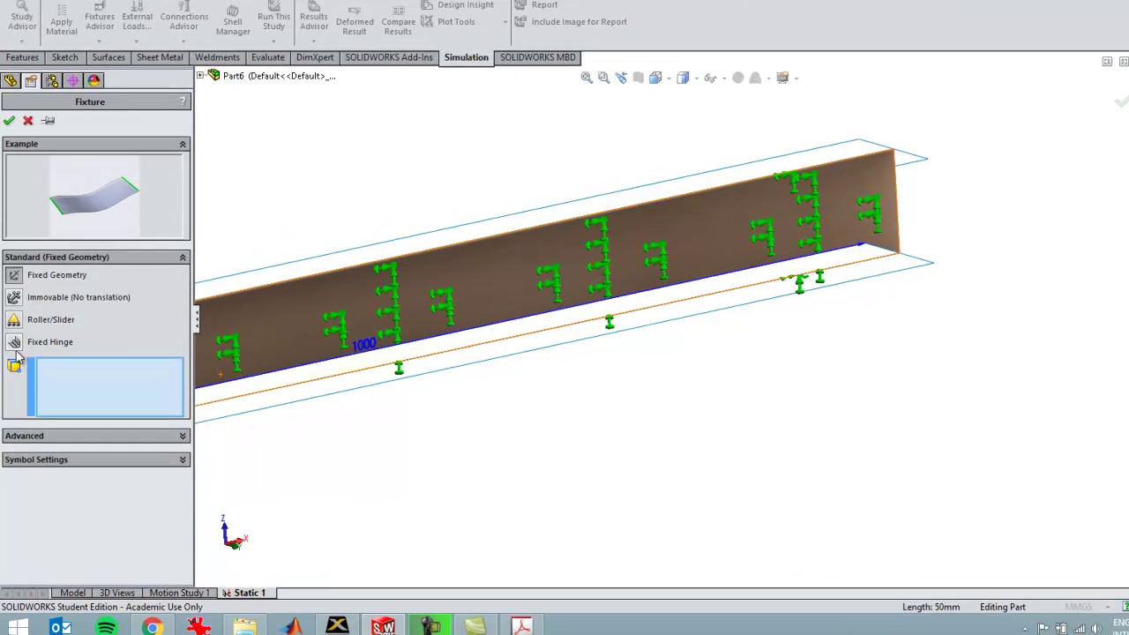
pyautogui.click(59, 438)
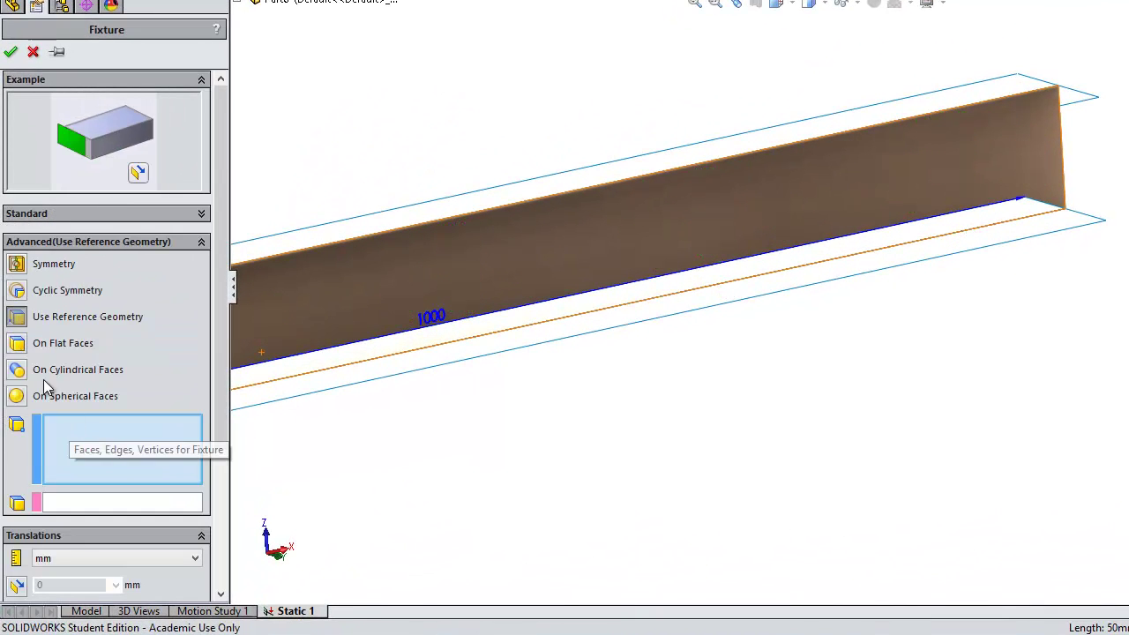
pyautogui.click(1051, 211)
pyautogui.click(1089, 226)
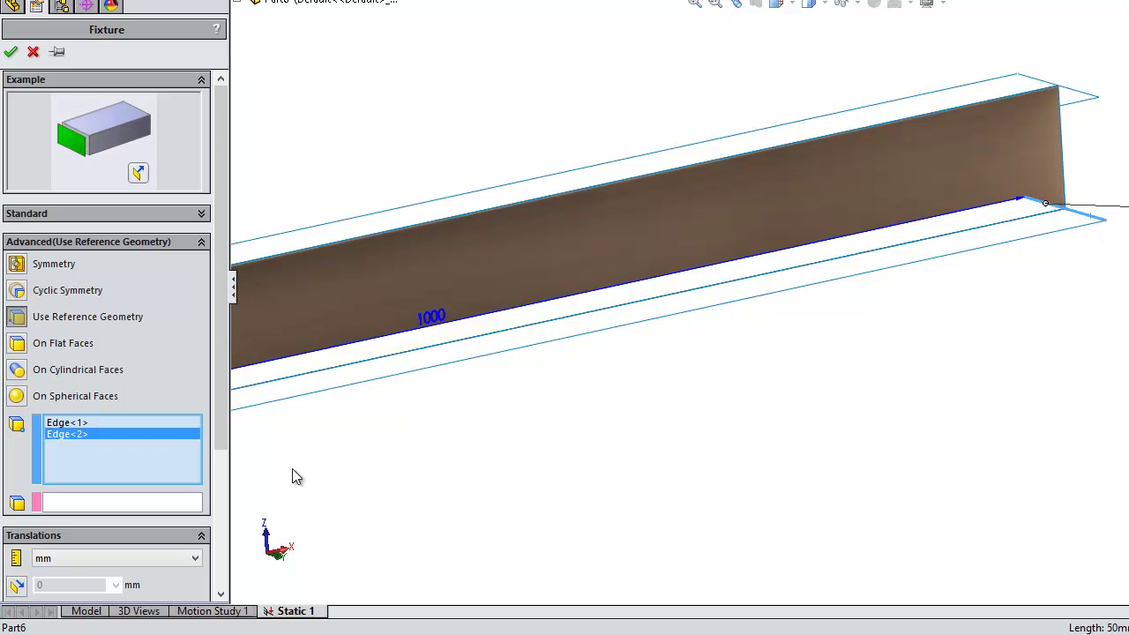
# Use the web's vertical end edge as the fixture's reference, restrain translation along it to 0 mm, and accept the fixture
pyautogui.click(75, 505)
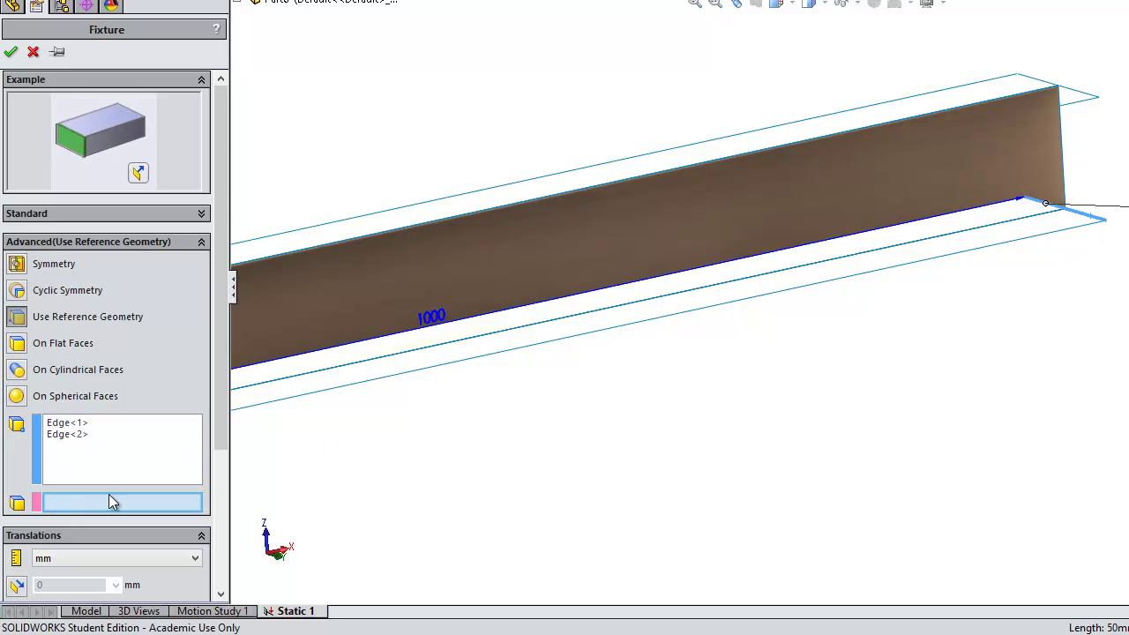
pyautogui.click(1061, 176)
pyautogui.scroll(-3, 222, 443)
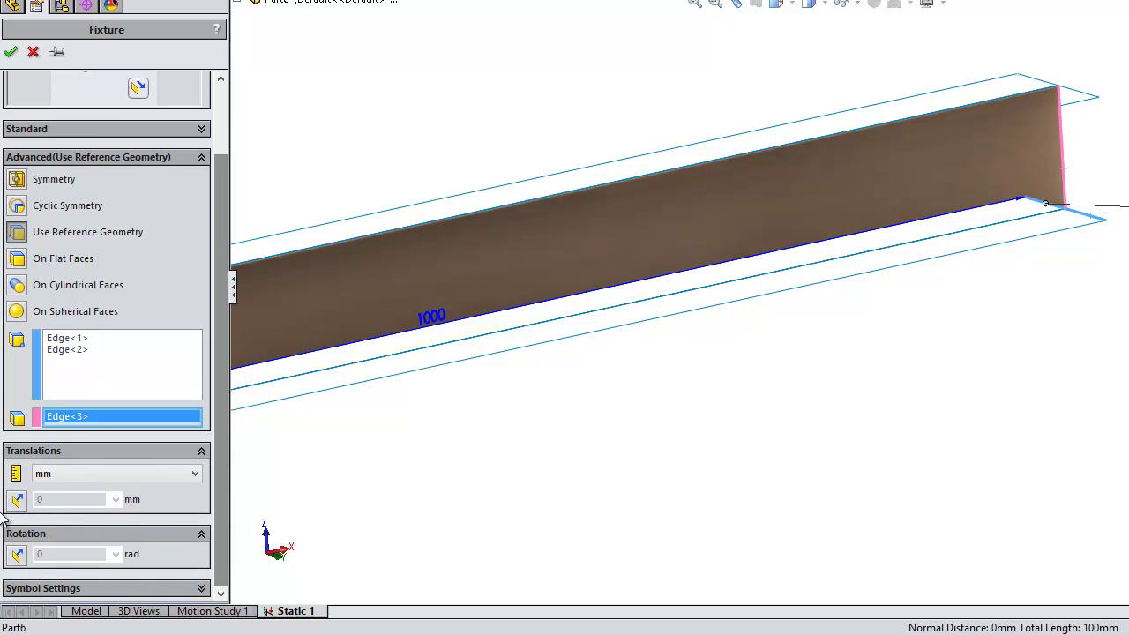
pyautogui.click(16, 501)
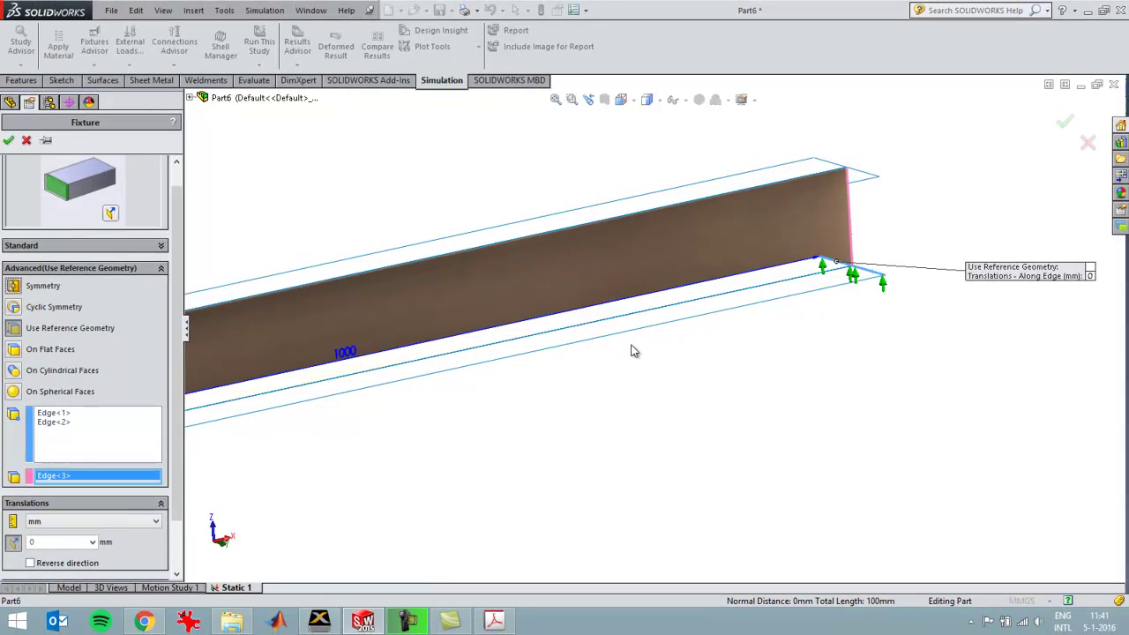
pyautogui.scroll(5, 632, 351)
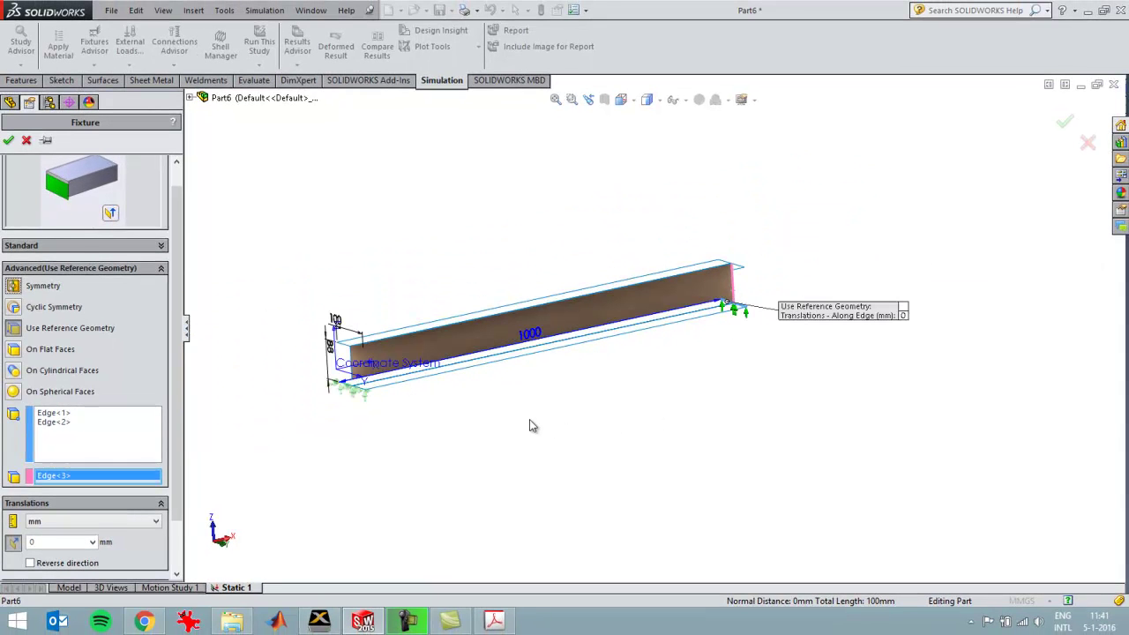
pyautogui.click(9, 140)
# Apply a normal force totalling 100000 N to the two upper flange faces
pyautogui.moveTo(321, 462); pyautogui.dragTo(385, 536, button='middle')
pyautogui.click(55, 430)
pyautogui.rightClick(57, 433)
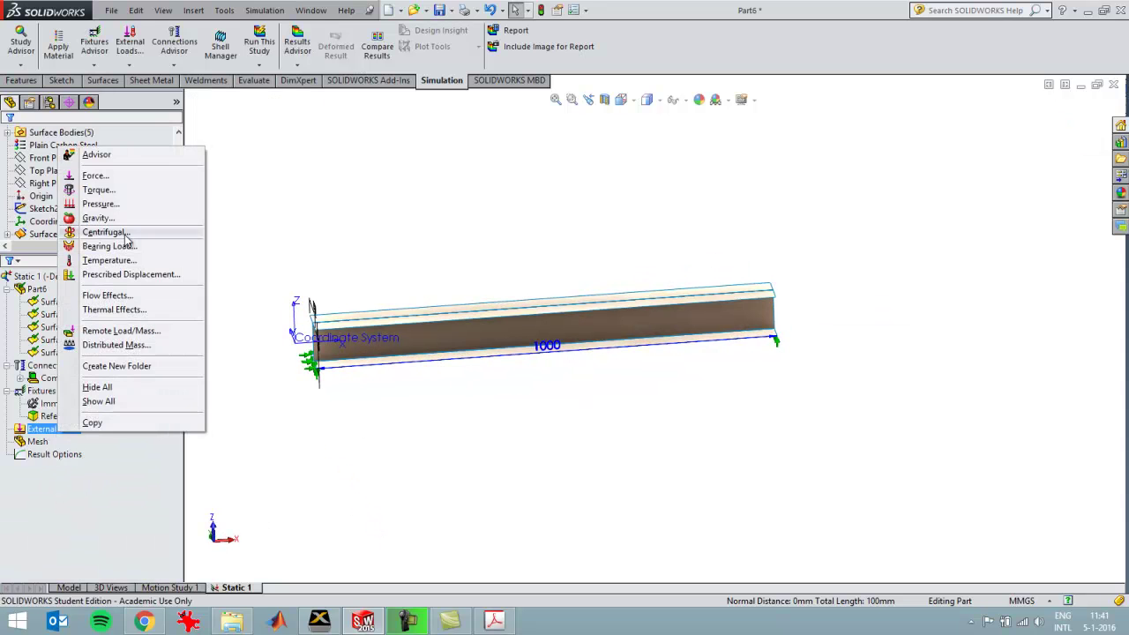
pyautogui.click(89, 174)
pyautogui.scroll(-2, 445, 328)
pyautogui.click(461, 324)
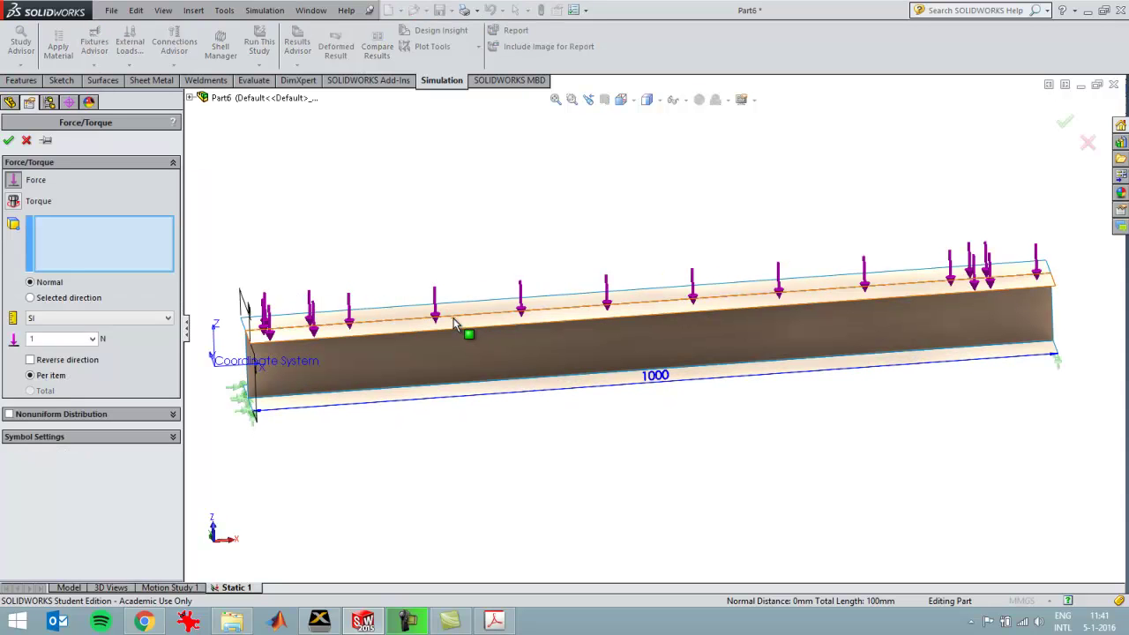
pyautogui.click(466, 312)
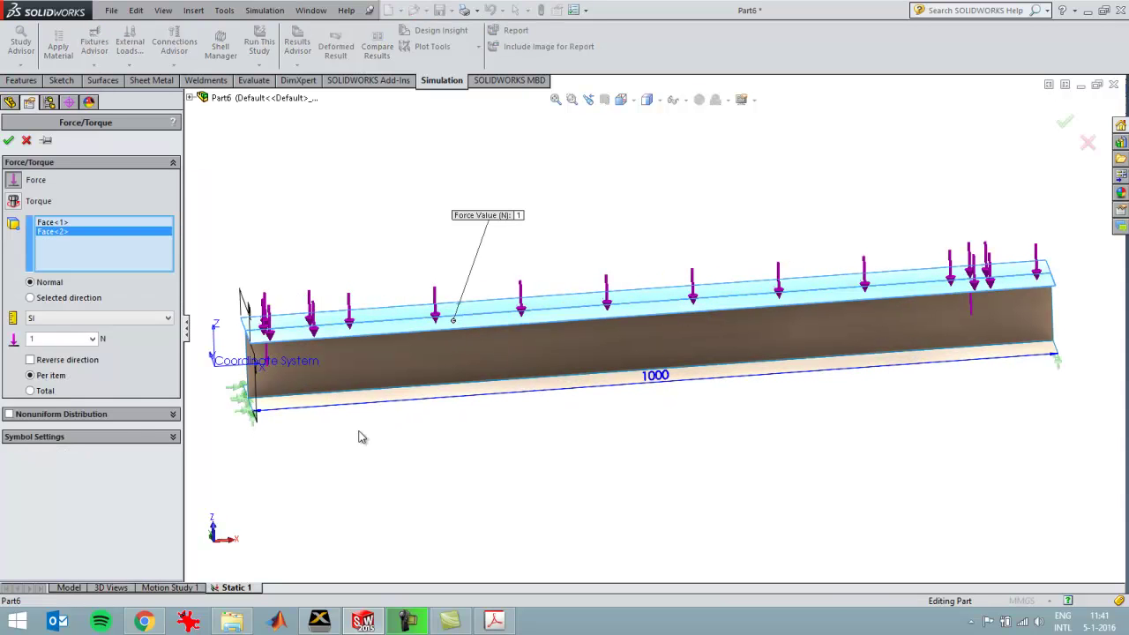
pyautogui.click(45, 393)
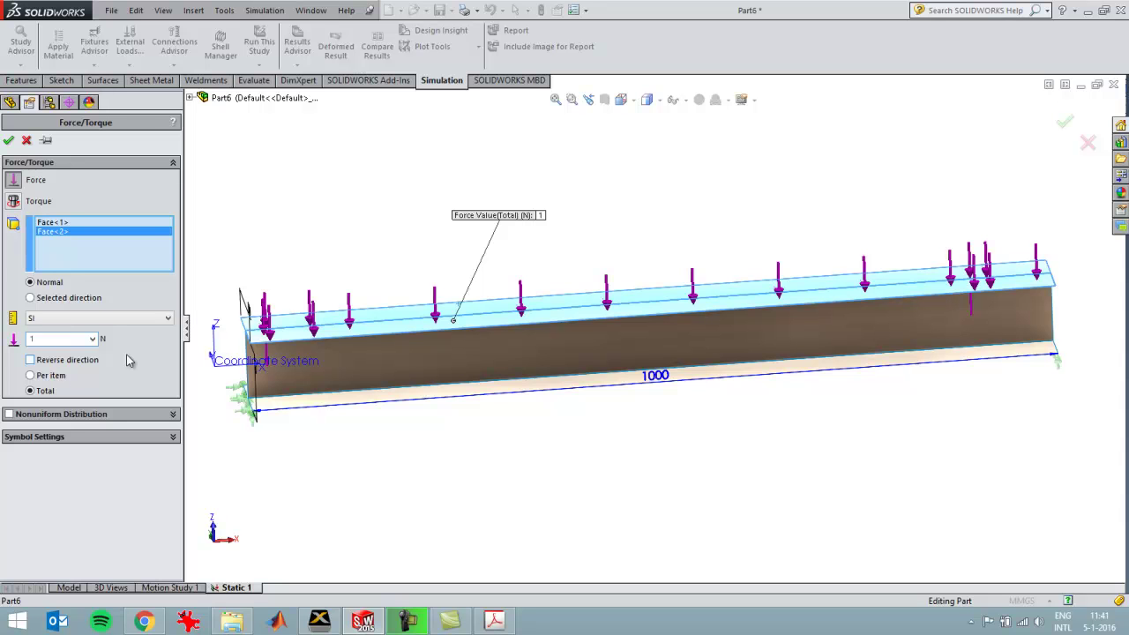
pyautogui.write('00000')
pyautogui.click(10, 141)
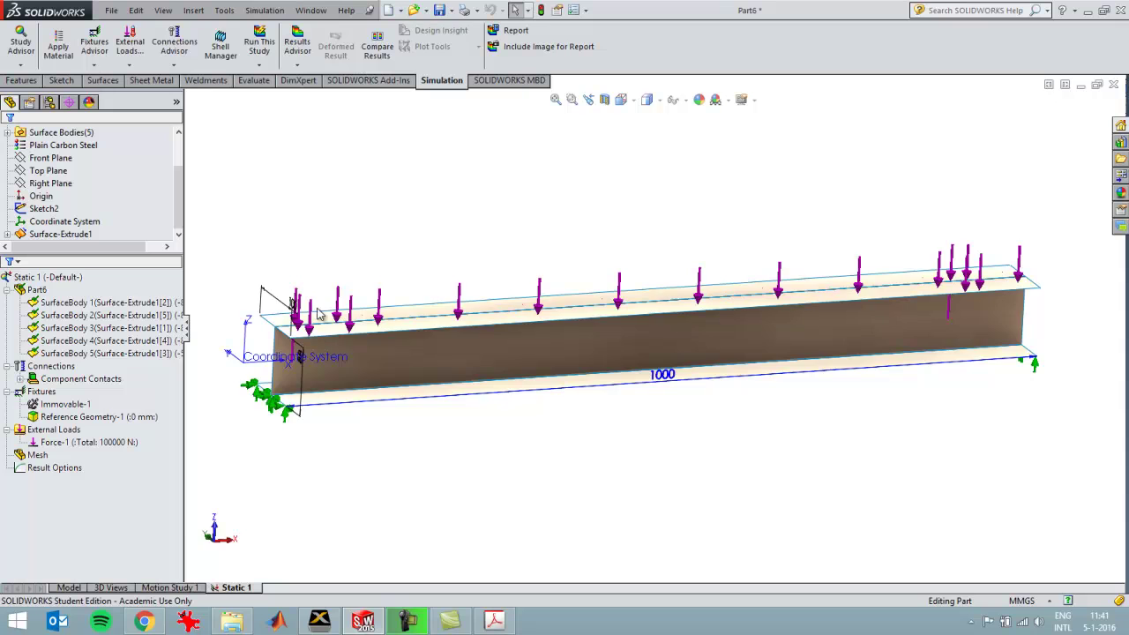
# Edit the force: clear its faces, set it to 50000 N, and apply it to only one upper flange face
pyautogui.moveTo(392, 451); pyautogui.dragTo(392, 292, button='middle')
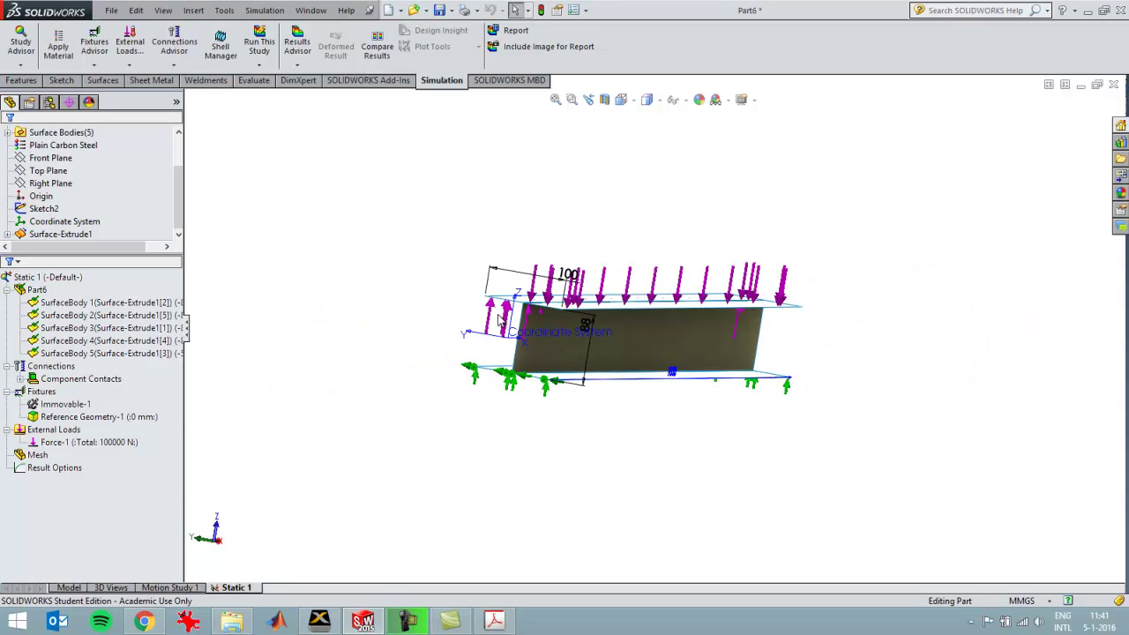
pyautogui.click(99, 443)
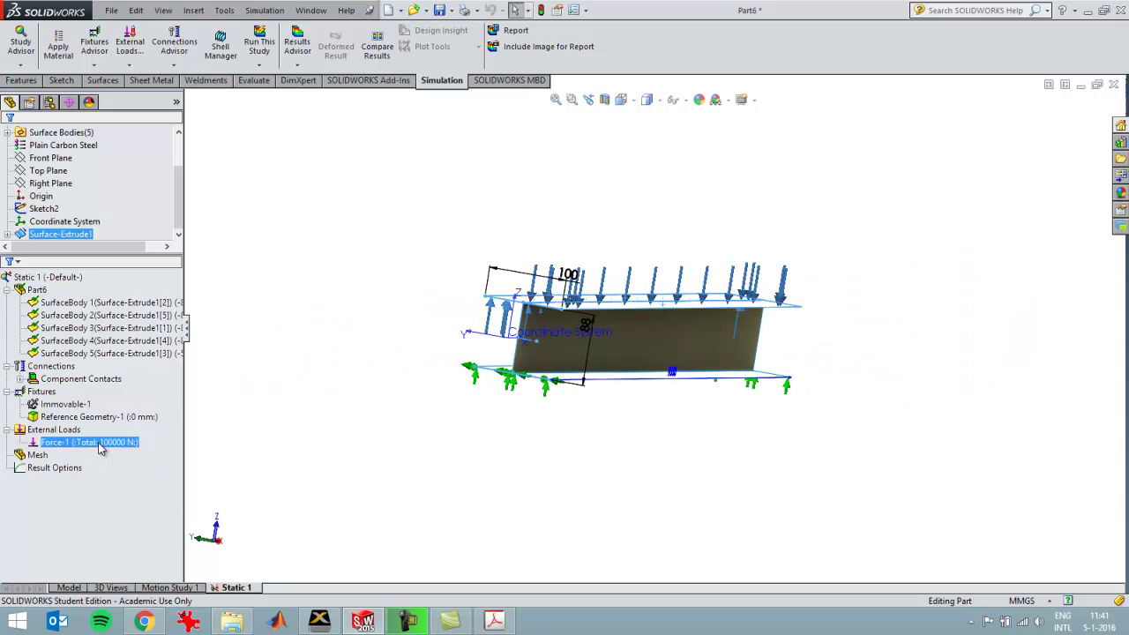
pyautogui.rightClick(100, 447)
pyautogui.click(152, 494)
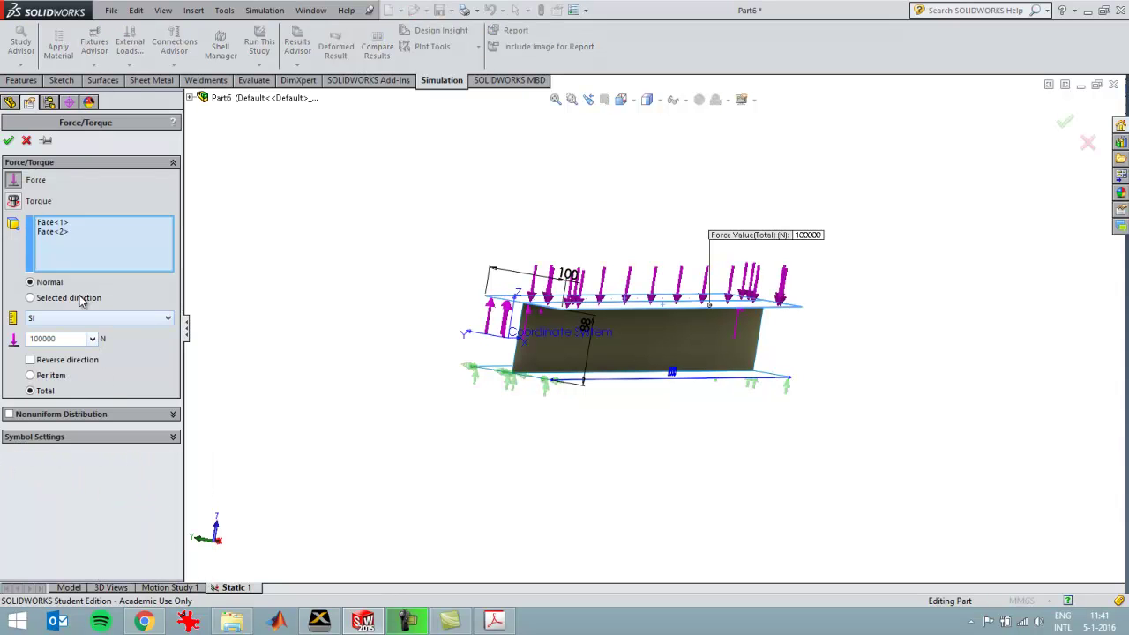
pyautogui.rightClick(75, 263)
pyautogui.click(106, 277)
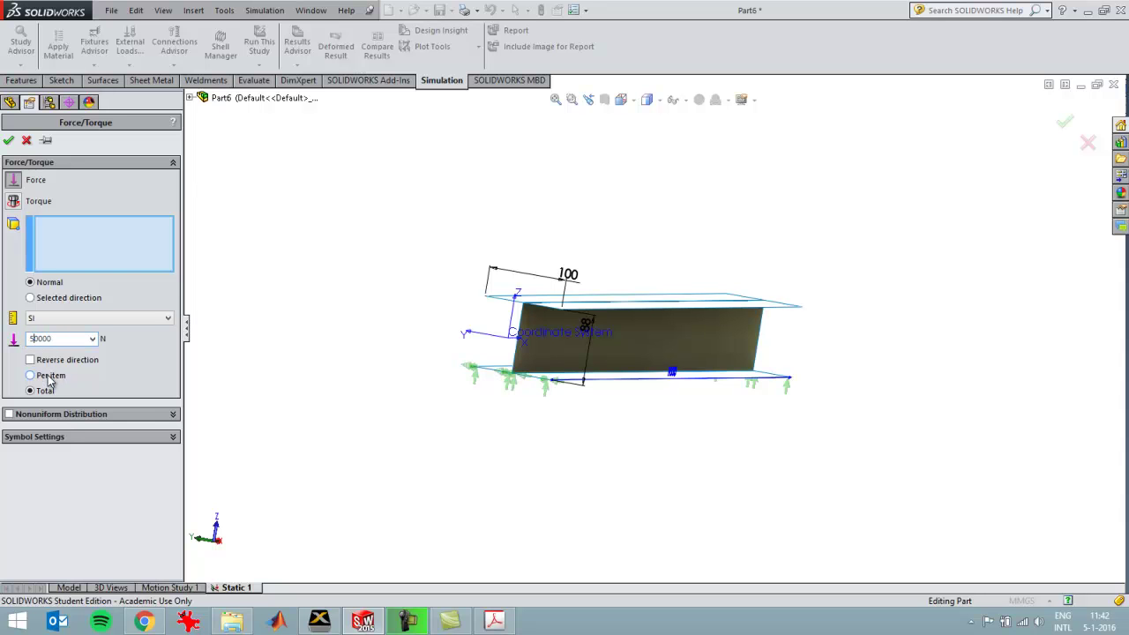
pyautogui.moveTo(300, 374); pyautogui.dragTo(529, 291, button='middle')
pyautogui.click(670, 291)
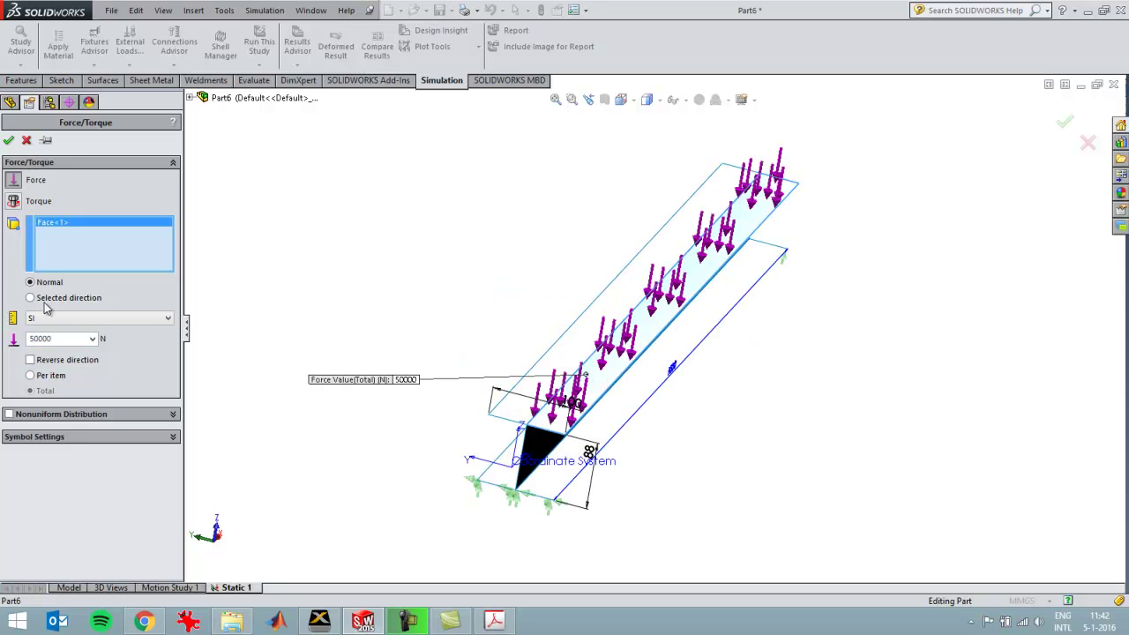
pyautogui.click(8, 141)
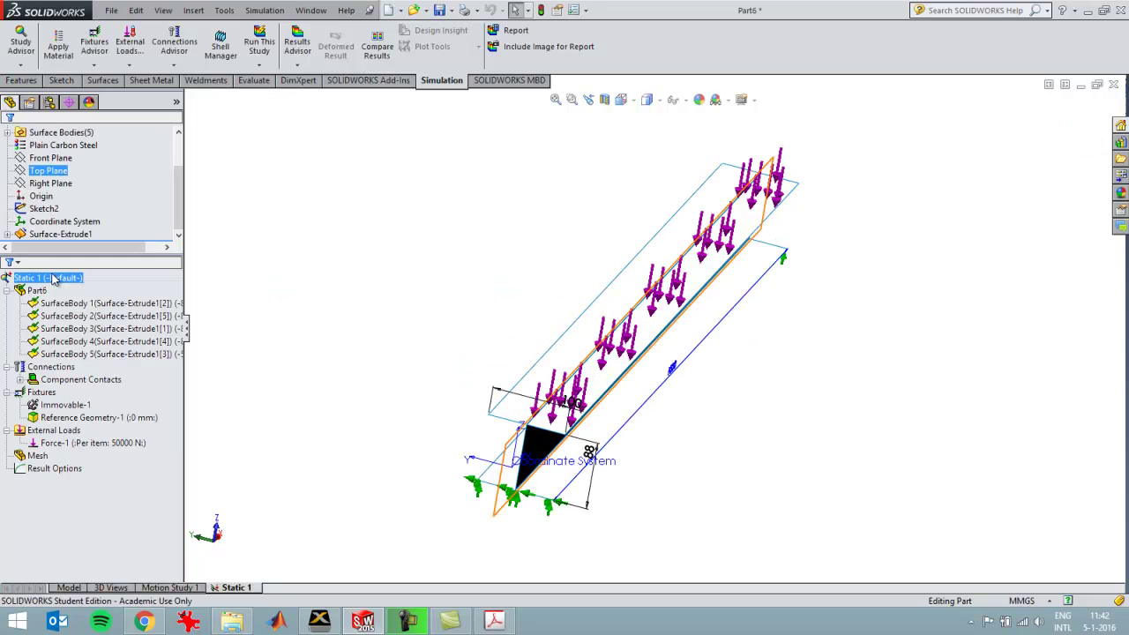
# Add a second 50000 N normal force on the other upper flange face with its direction reversed so it acts downward
pyautogui.rightClick(45, 430)
pyautogui.click(101, 174)
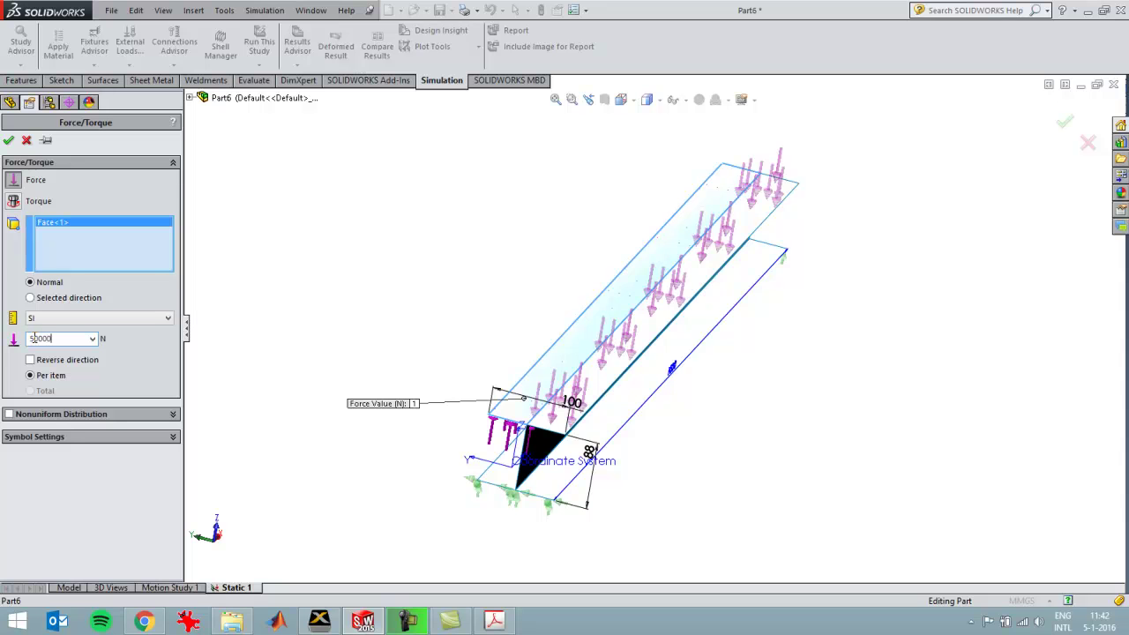
pyautogui.click(58, 361)
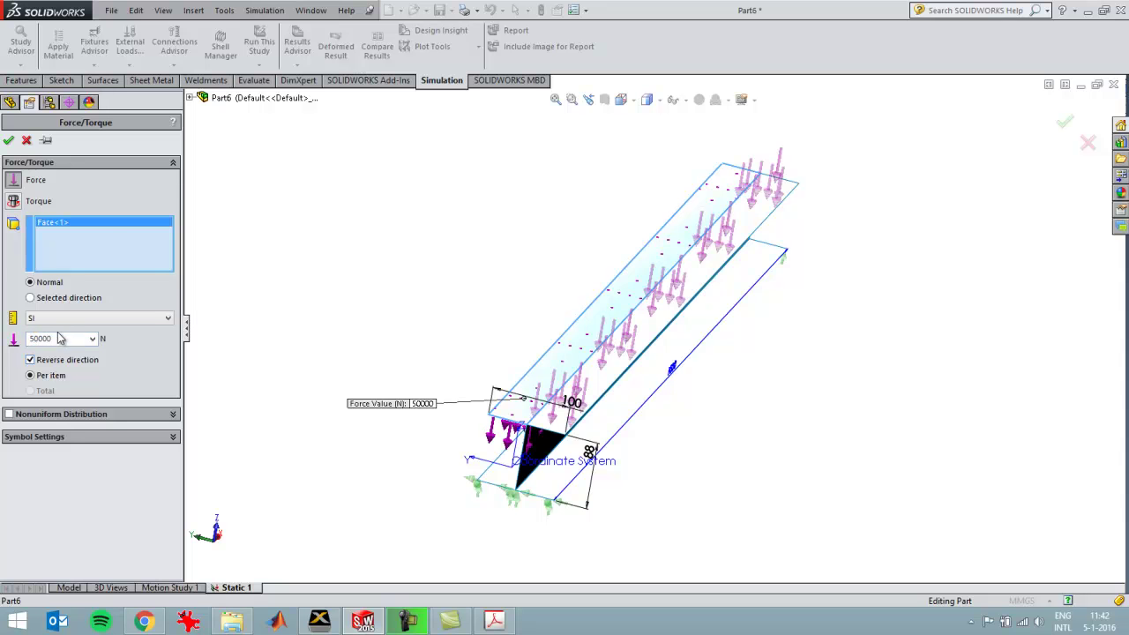
pyautogui.click(9, 142)
pyautogui.moveTo(436, 462); pyautogui.dragTo(556, 443, button='middle')
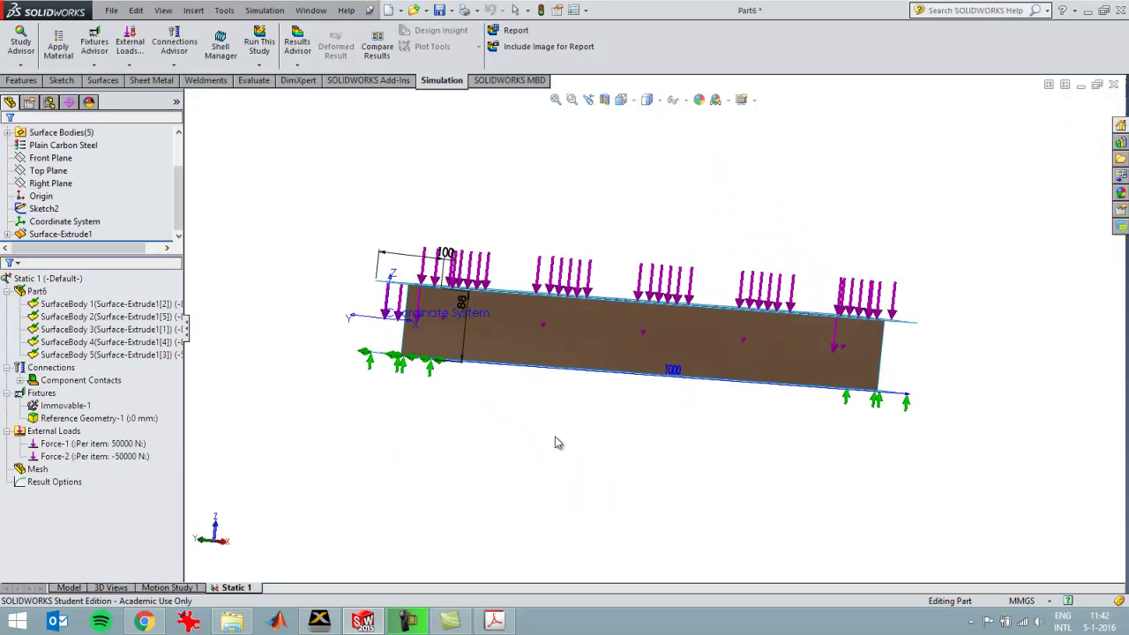
# Save the part as Part6.SLDPRT in the C: drive's Temp folder, replacing the existing file
pyautogui.click(111, 10)
pyautogui.click(161, 144)
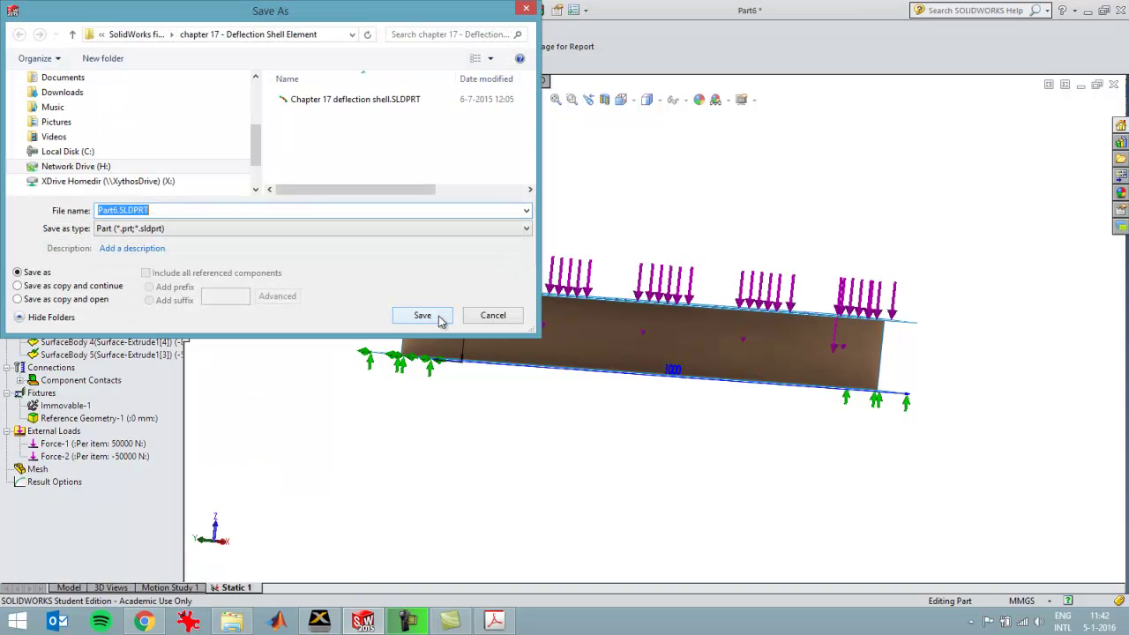
pyautogui.click(68, 152)
pyautogui.scroll(-2, 314, 151)
pyautogui.click(316, 147)
pyautogui.scroll(-2, 313, 150)
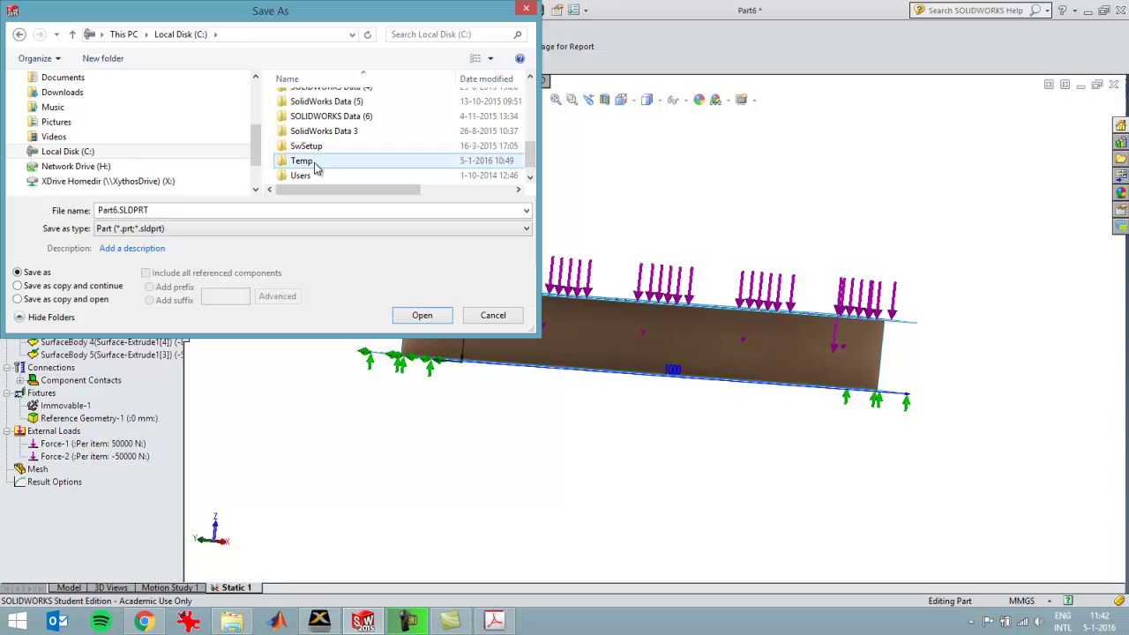
pyautogui.doubleClick(323, 167)
pyautogui.click(419, 316)
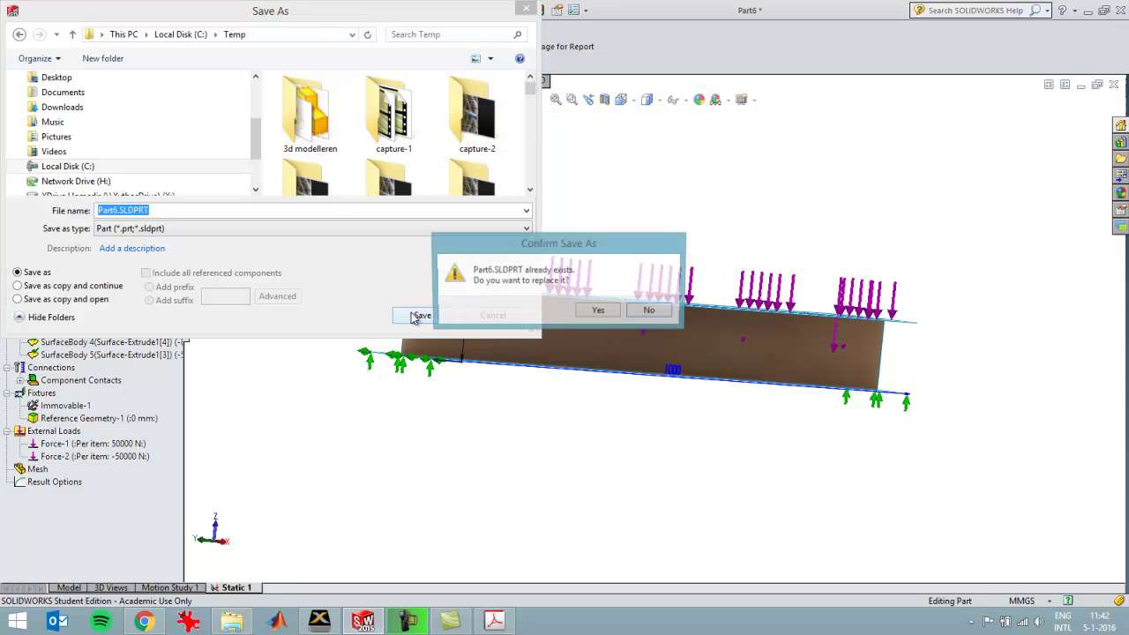
pyautogui.click(603, 315)
# Run the Static 1 study and view the von Mises stress plot on the beam
pyautogui.click(46, 279)
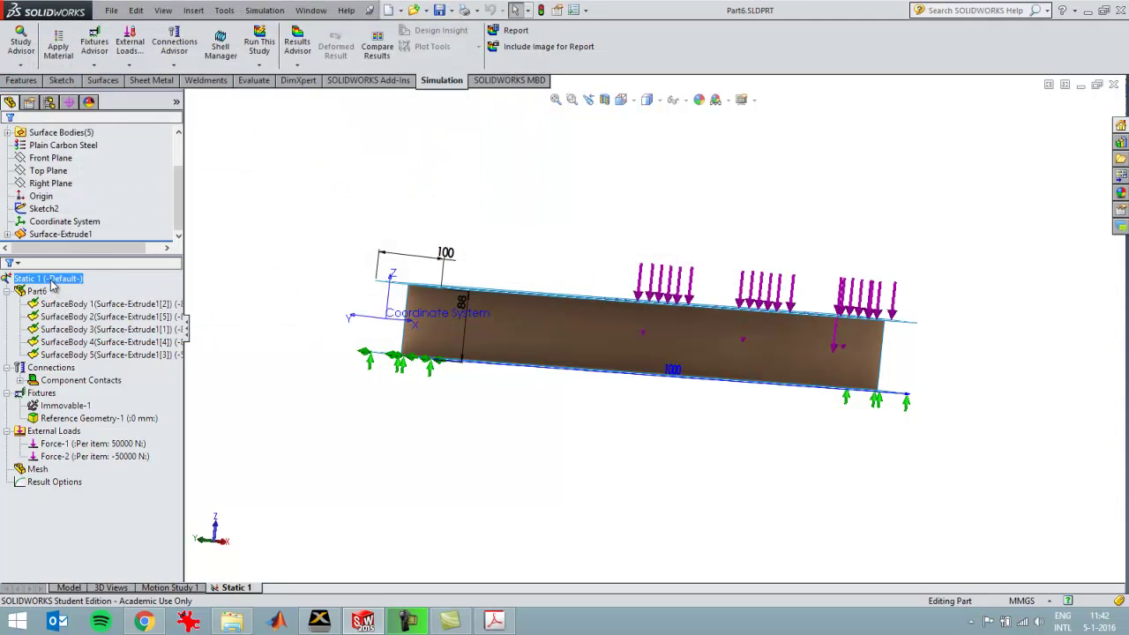
pyautogui.rightClick(51, 279)
pyautogui.click(81, 289)
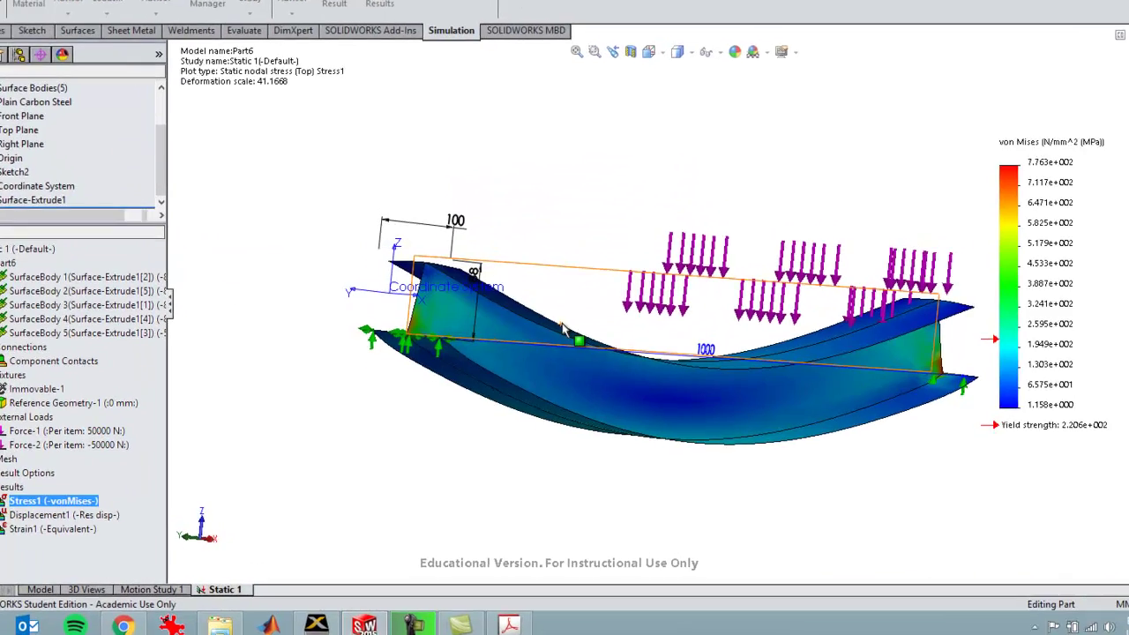
pyautogui.moveTo(573, 317); pyautogui.dragTo(597, 322, button='middle')
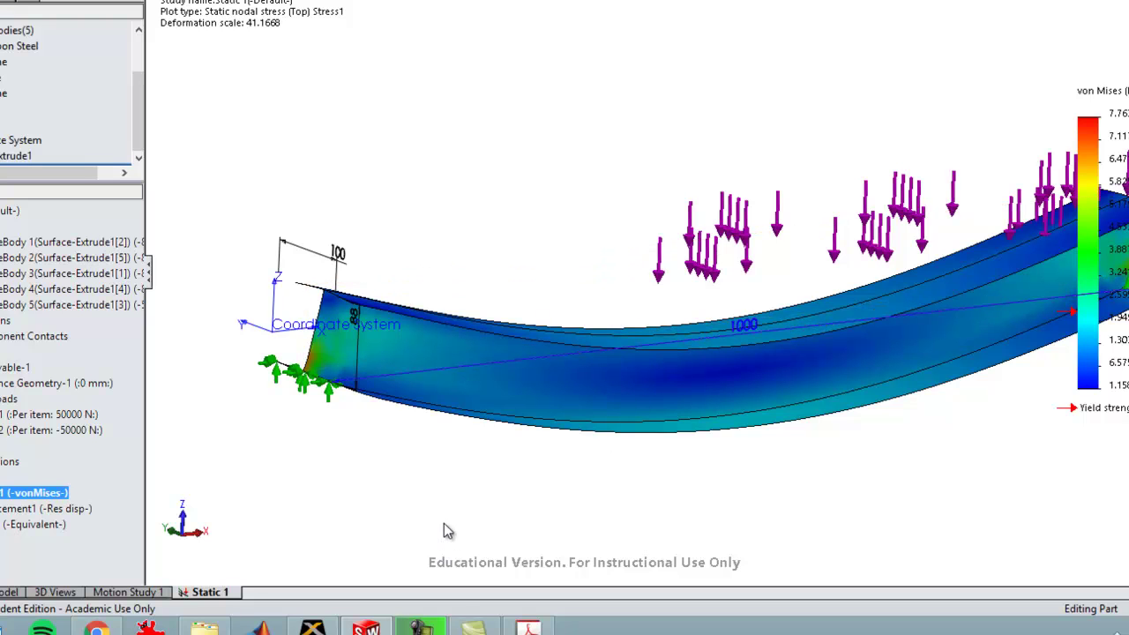
# Display the resultant displacement plot to examine the beam's maximum deflection
pyautogui.keyDown('ctrl'); pyautogui.click(57, 511); pyautogui.keyUp('ctrl')
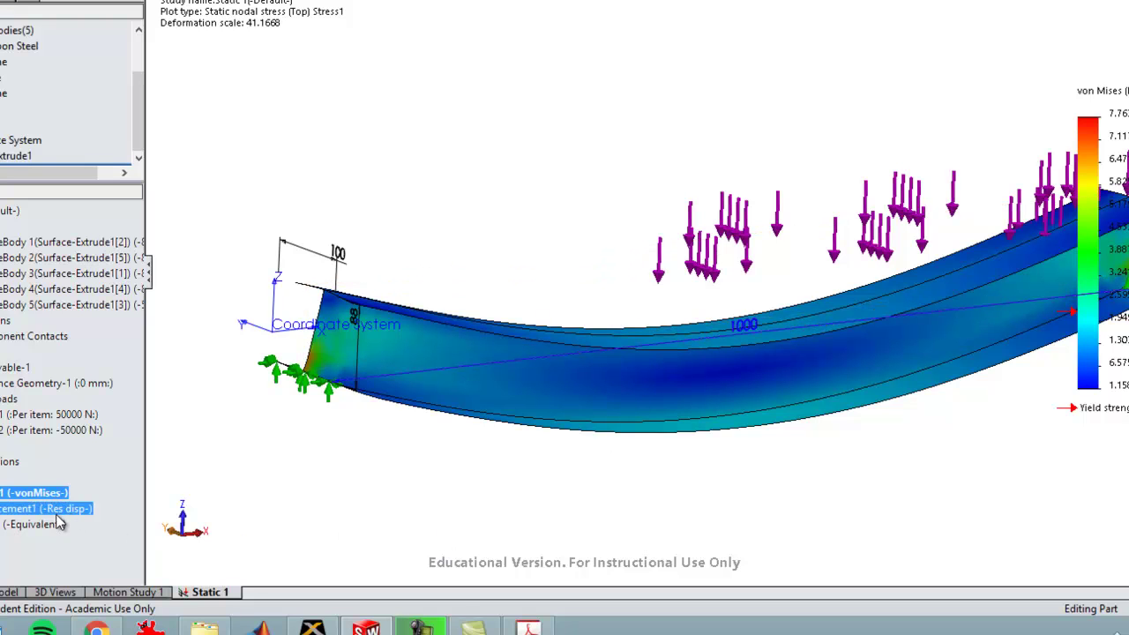
pyautogui.doubleClick(56, 515)
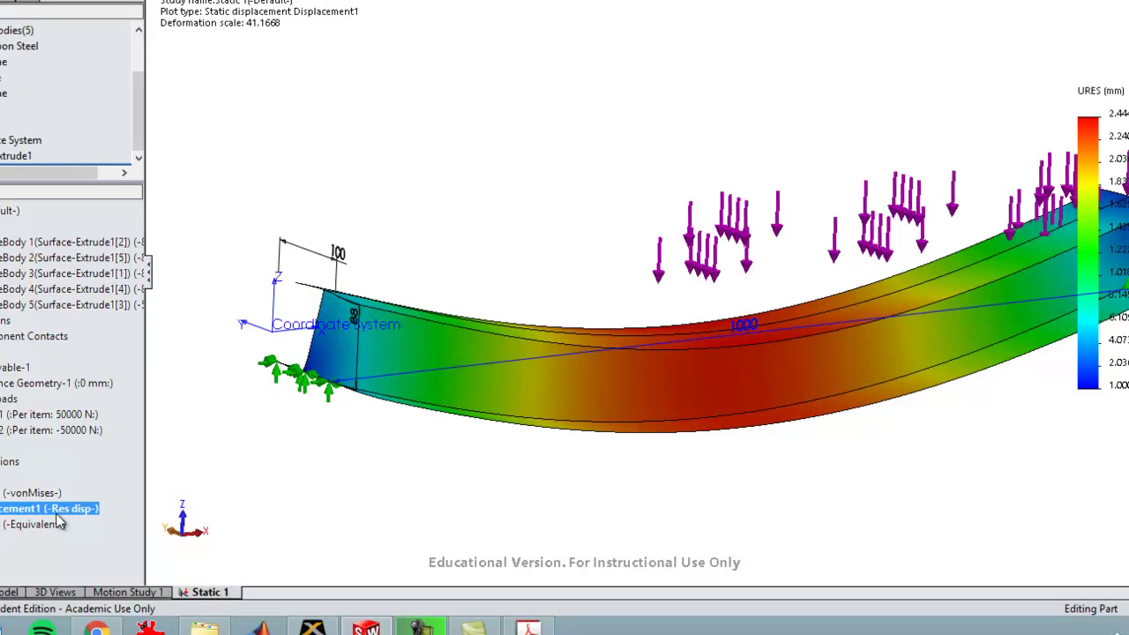
pyautogui.scroll(2, 621, 432)
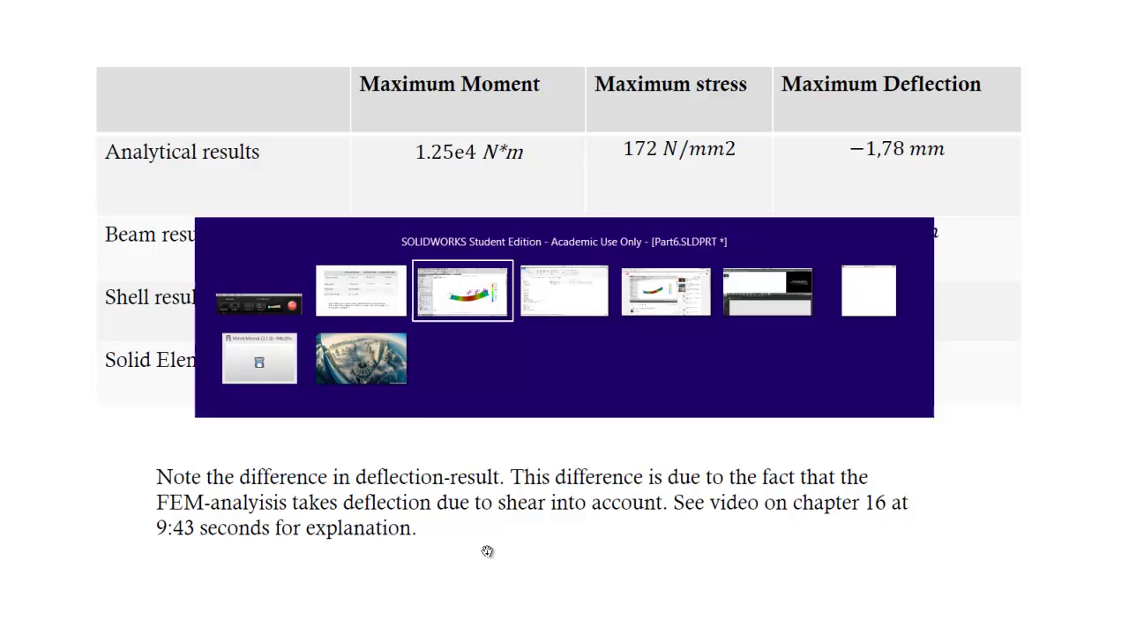
# Return to SOLIDWORKS and define a stress plot of SX: X Normal Stress in N/mm^2 (MPa) for the shell's Top face
pyautogui.hotkey('alt', 'Tab')
pyautogui.rightClick(49, 497)
pyautogui.click(103, 294)
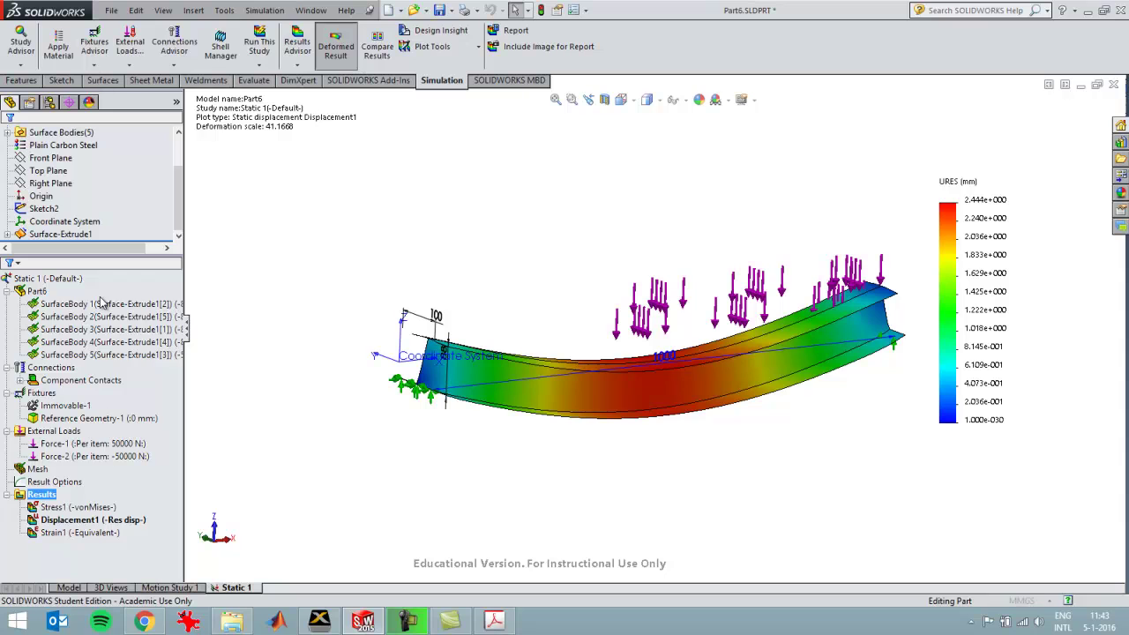
pyautogui.click(95, 210)
pyautogui.click(91, 224)
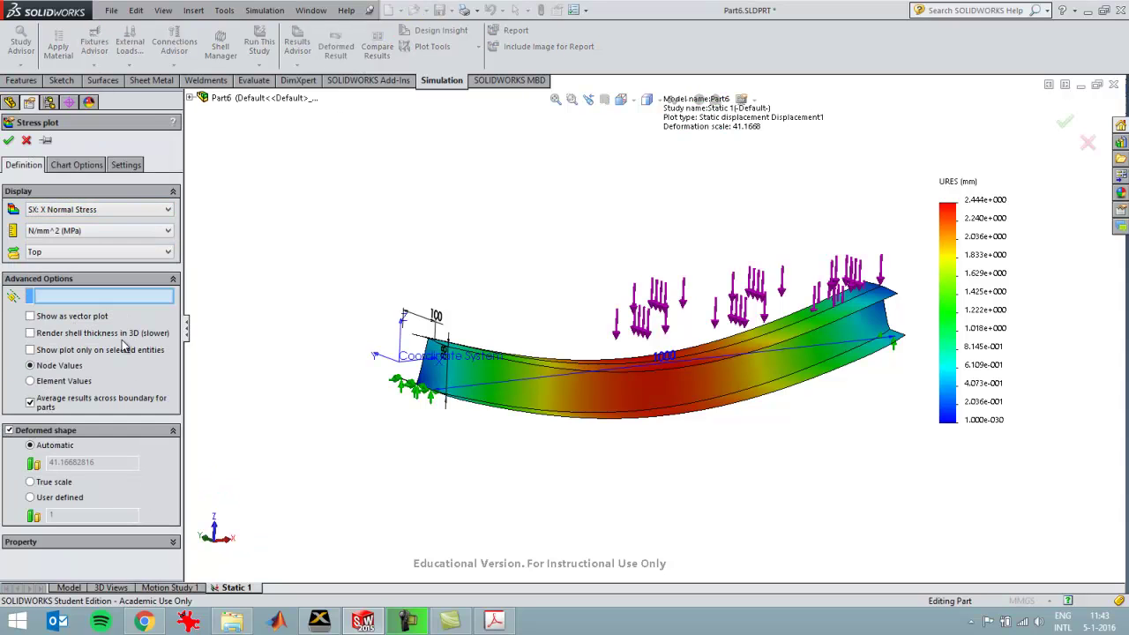
pyautogui.click(8, 141)
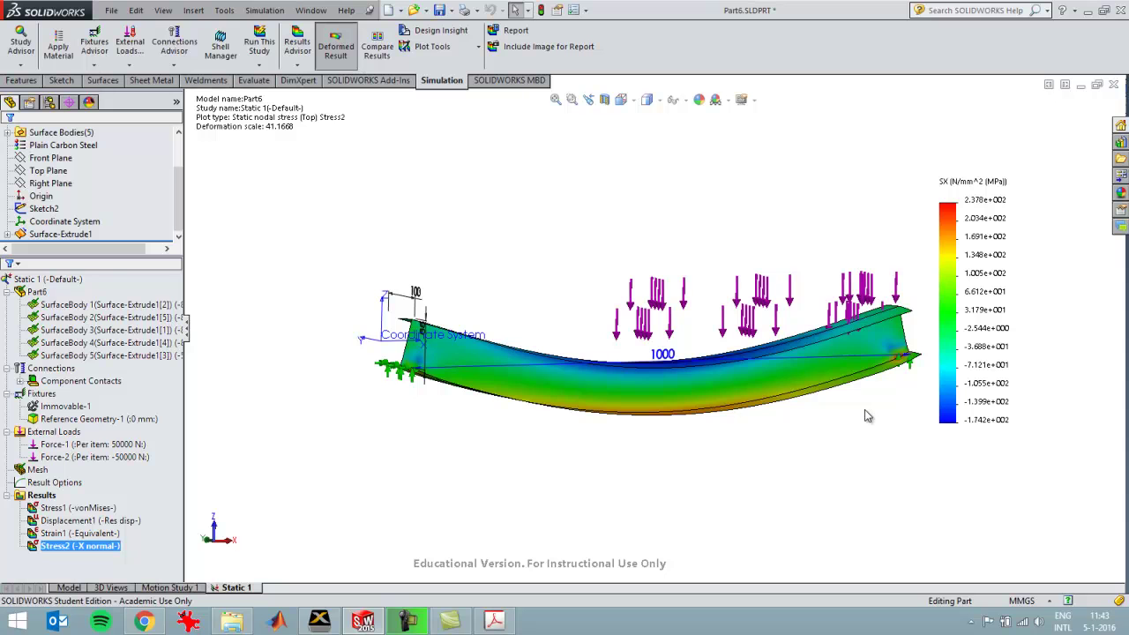
# Probe the X normal stress on the lower flange near midspan and compare it with the analytical and beam results table
pyautogui.moveTo(854, 433)
pyautogui.mouseDown(button='middle')
pyautogui.moveTo(844, 396)
pyautogui.moveTo(829, 481)
pyautogui.mouseUp(button='middle')
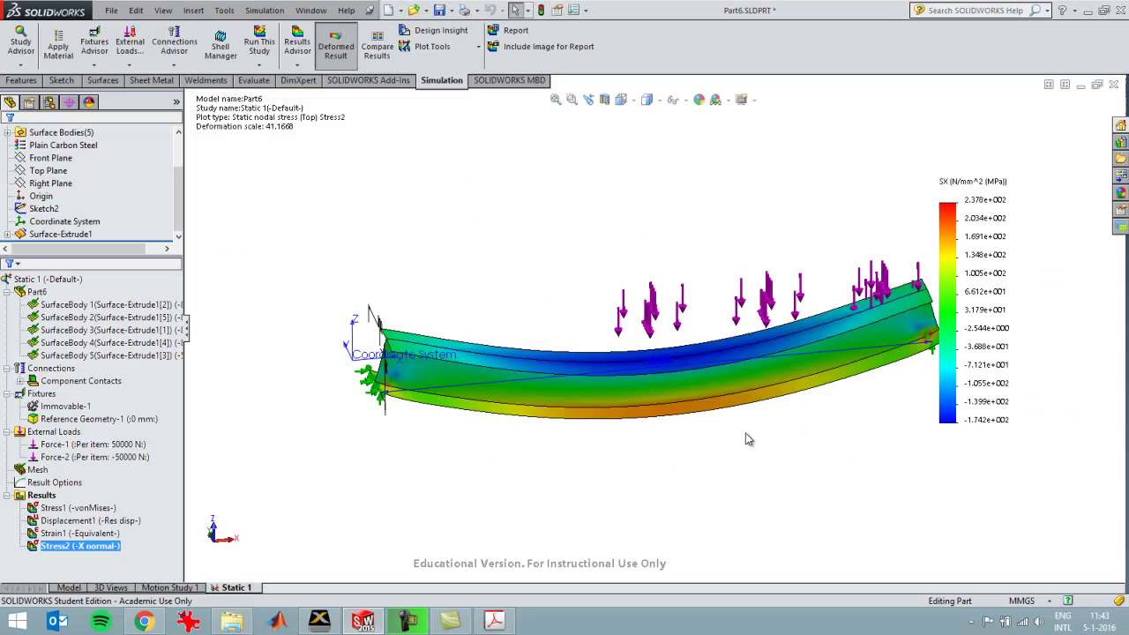
pyautogui.moveTo(745, 437); pyautogui.dragTo(755, 310, button='middle')
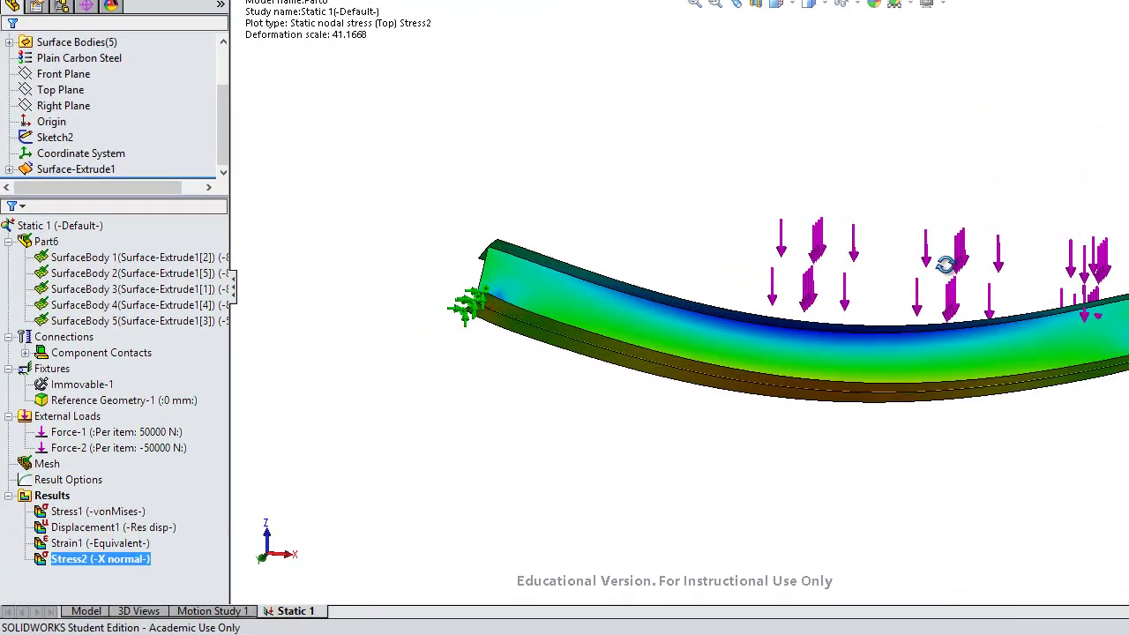
pyautogui.moveTo(944, 264); pyautogui.dragTo(880, 474, button='middle')
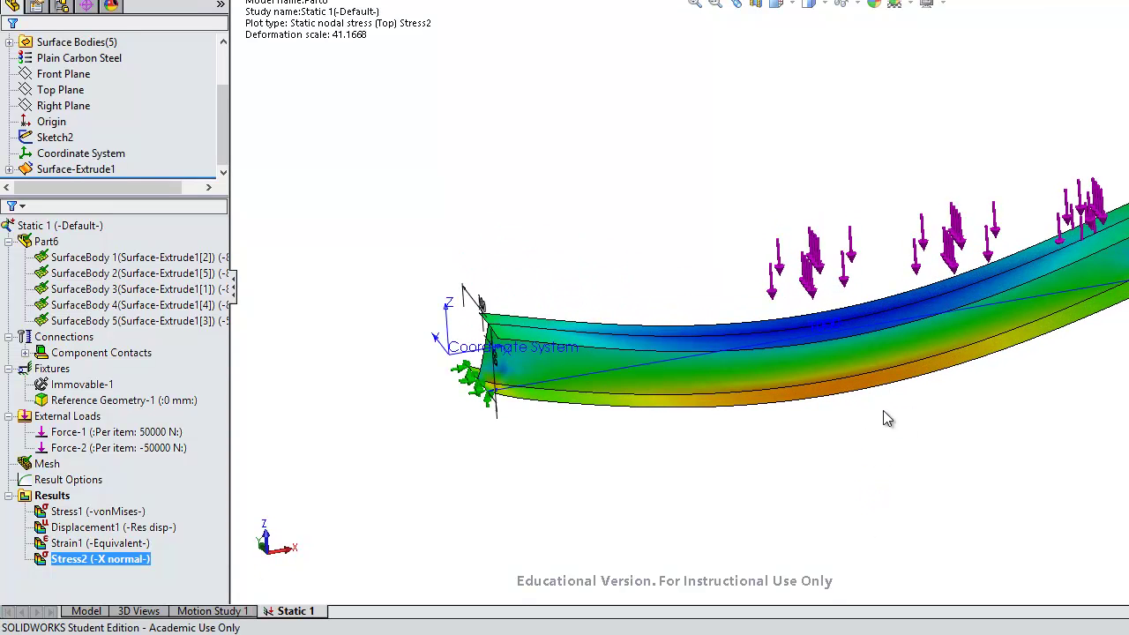
pyautogui.moveTo(889, 413); pyautogui.dragTo(891, 395, button='middle')
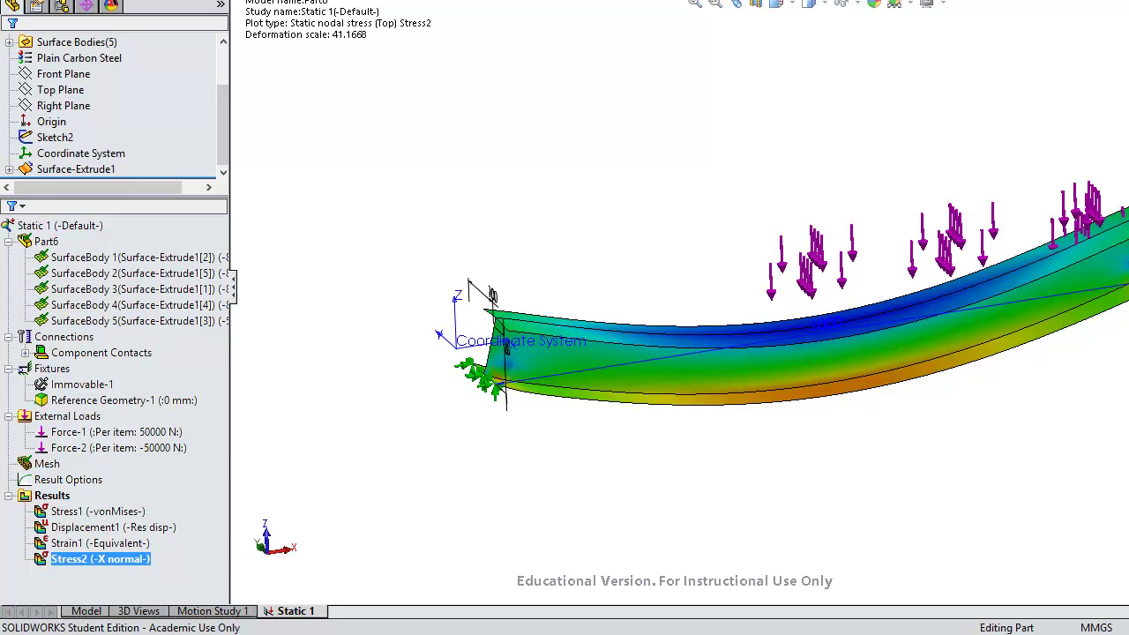
pyautogui.rightClick(95, 560)
pyautogui.click(136, 385)
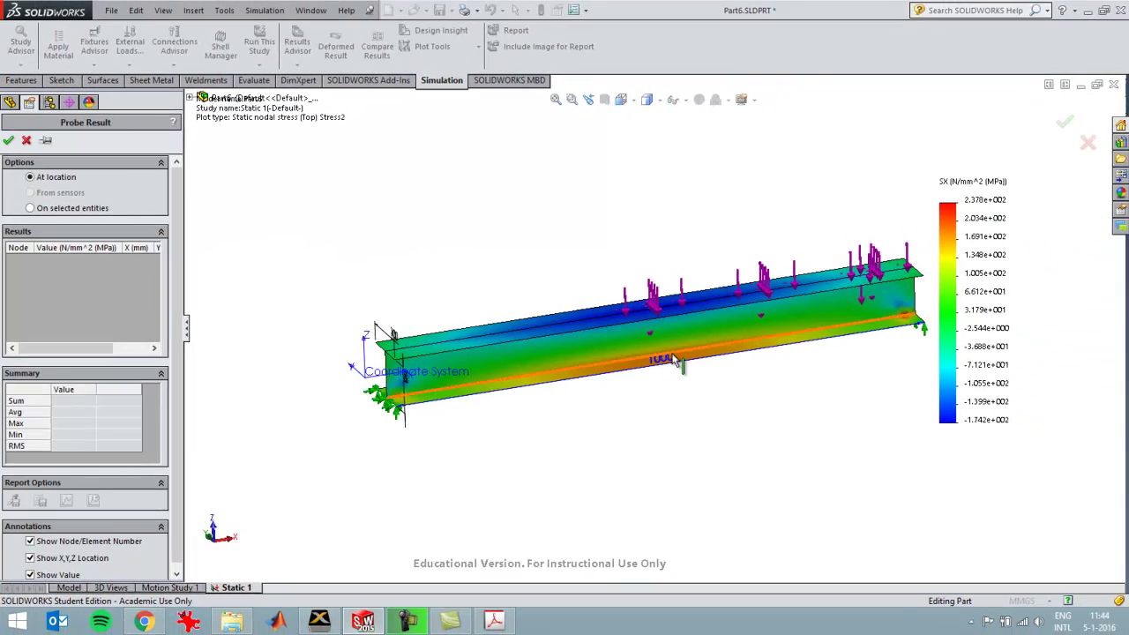
pyautogui.scroll(-5, 678, 364)
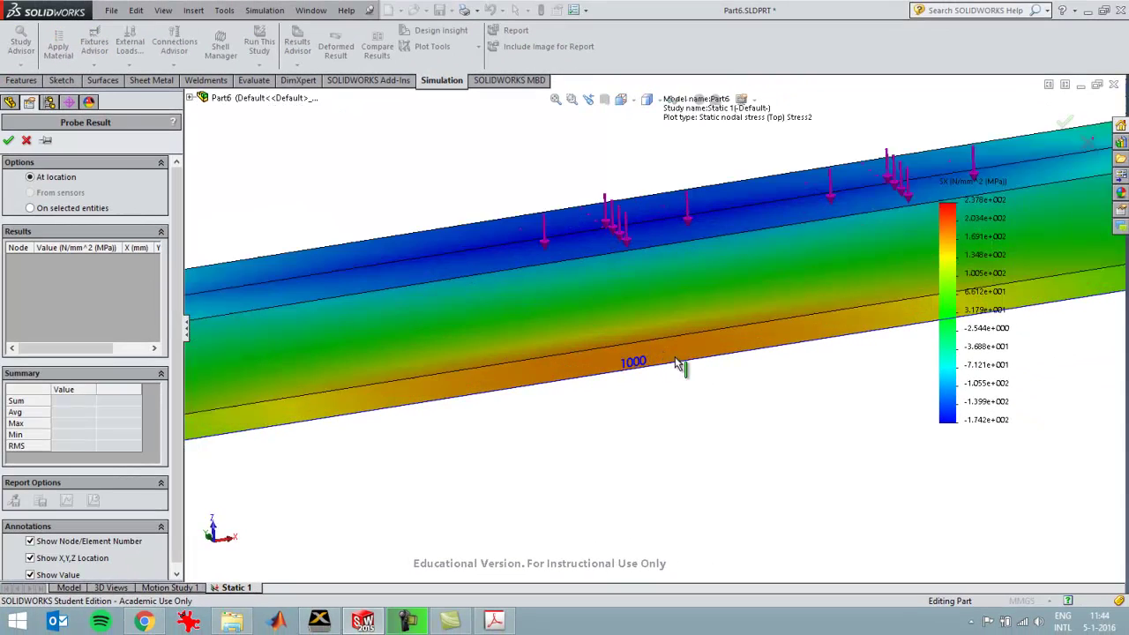
pyautogui.scroll(-1, 677, 363)
pyautogui.click(677, 354)
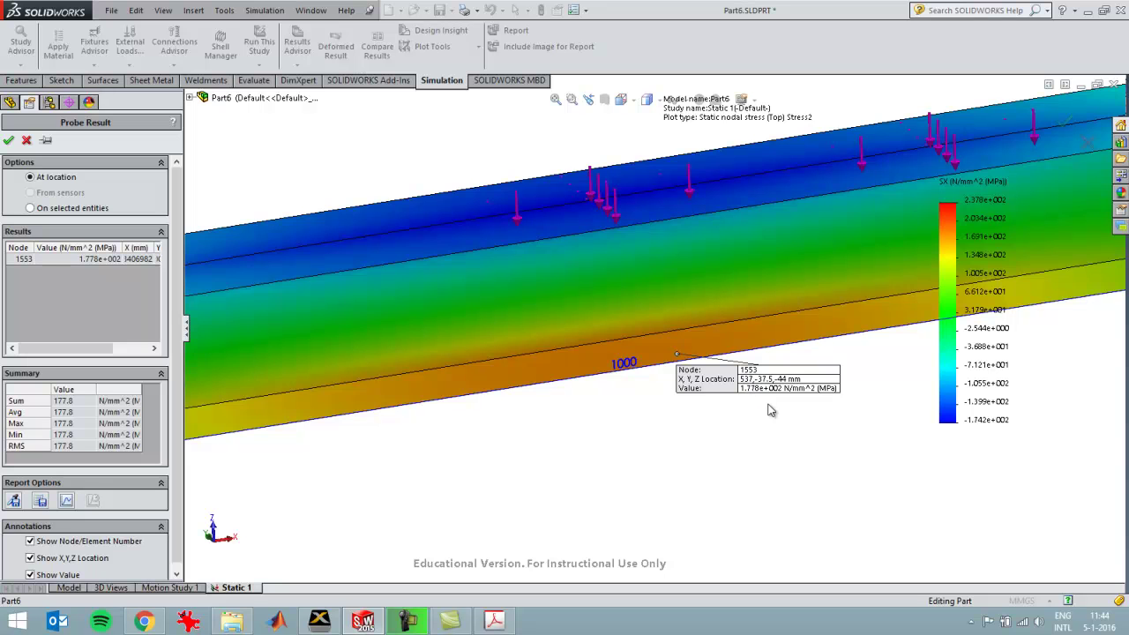
pyautogui.hotkey('alt', 'Tab')
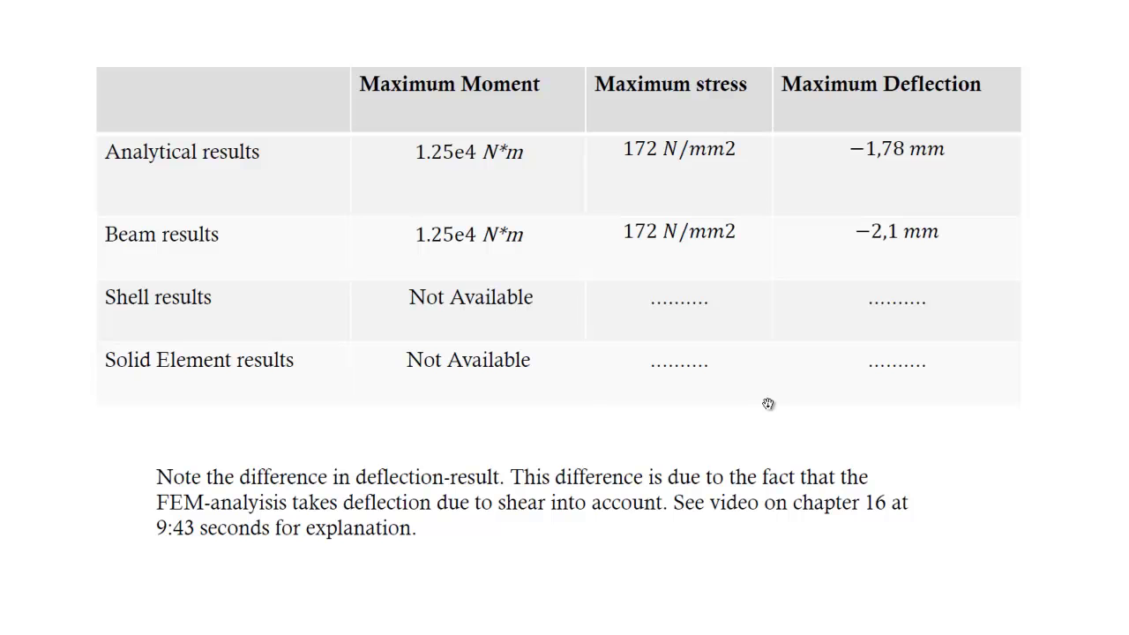
pyautogui.hotkey('alt', 'Tab')
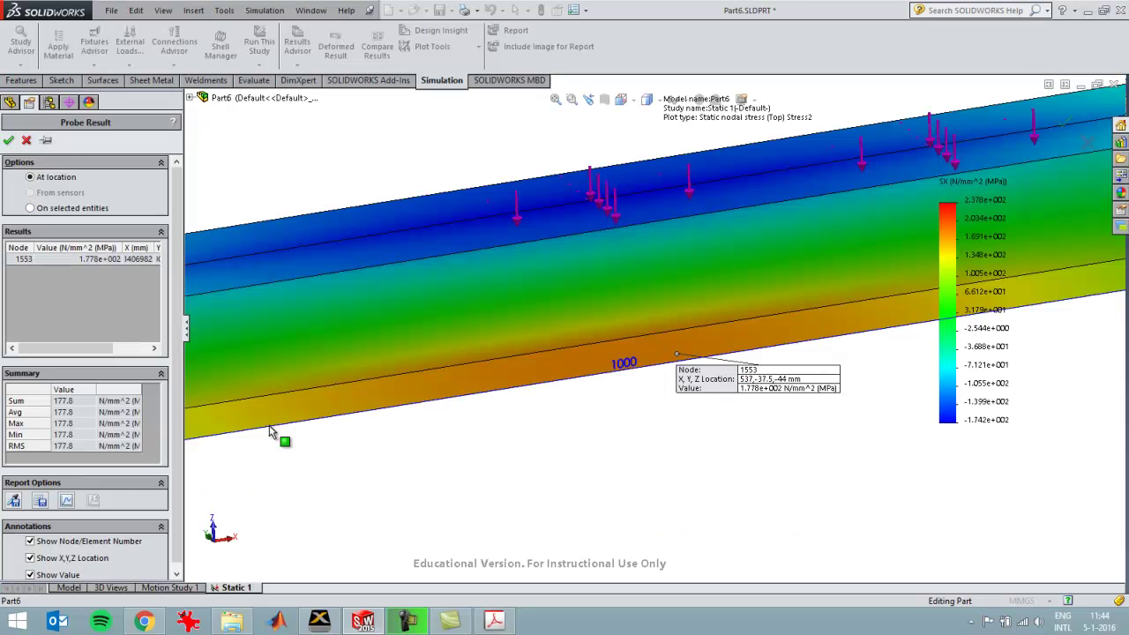
# Probe the X normal stress at two locations on the upper flange near midspan
pyautogui.click(654, 206)
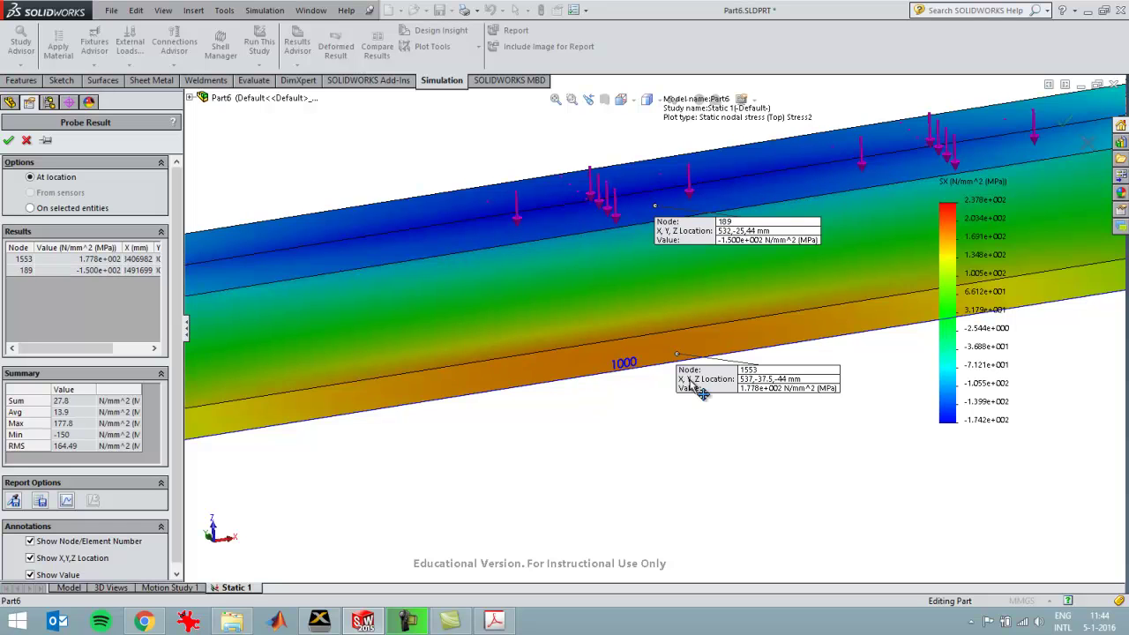
pyautogui.click(738, 205)
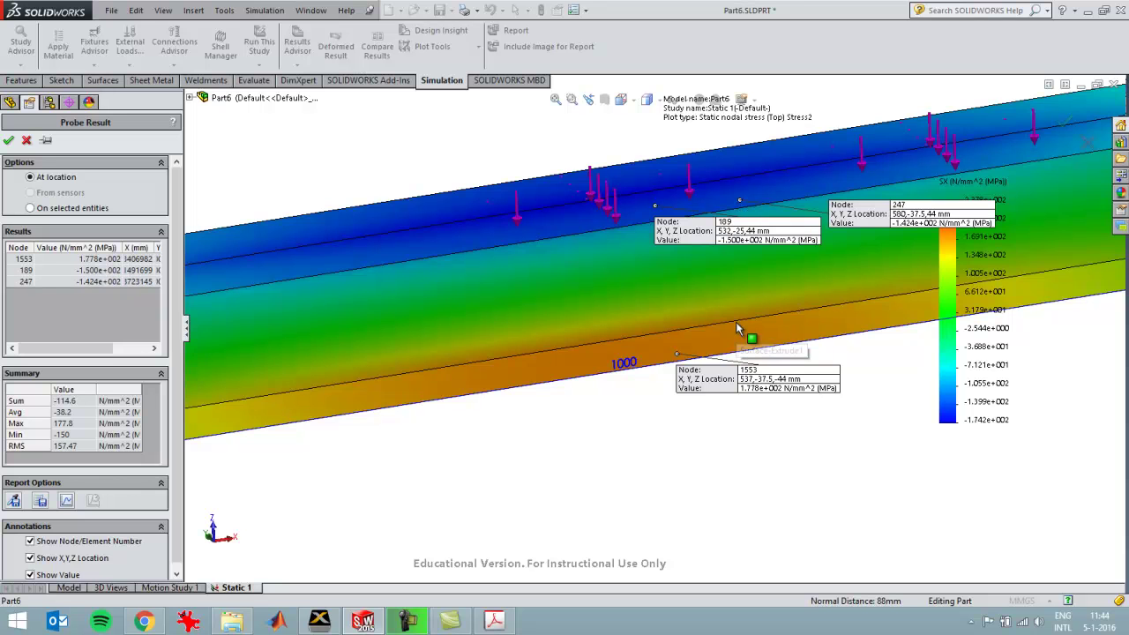
pyautogui.scroll(3, 735, 322)
pyautogui.moveTo(776, 415)
pyautogui.mouseDown(button='middle')
pyautogui.moveTo(784, 383)
pyautogui.moveTo(793, 414)
pyautogui.mouseUp(button='middle')
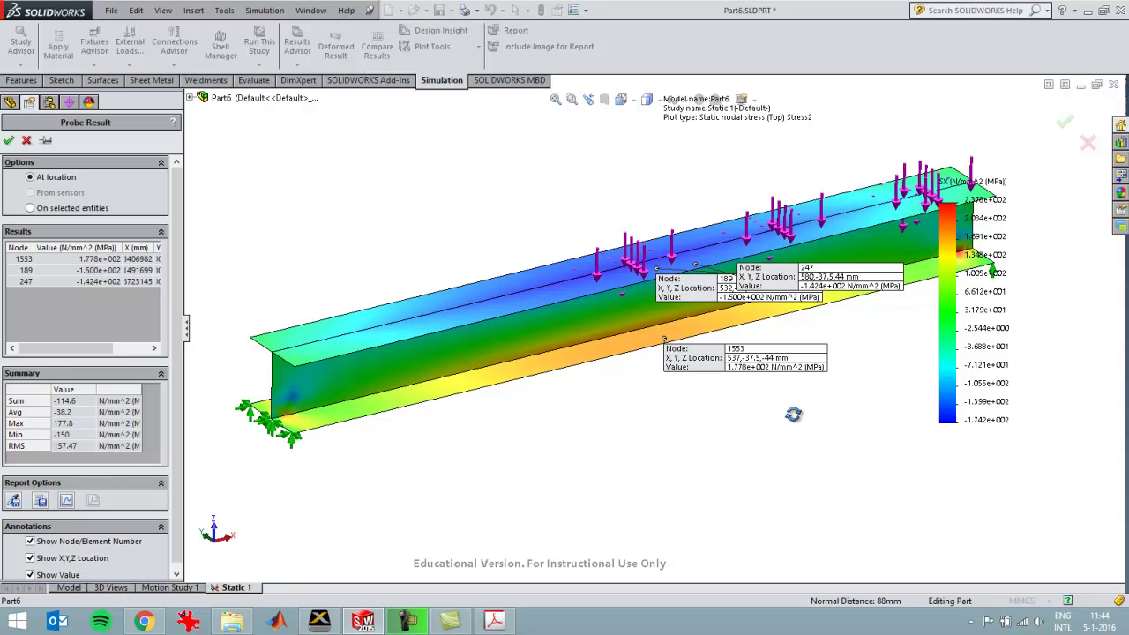